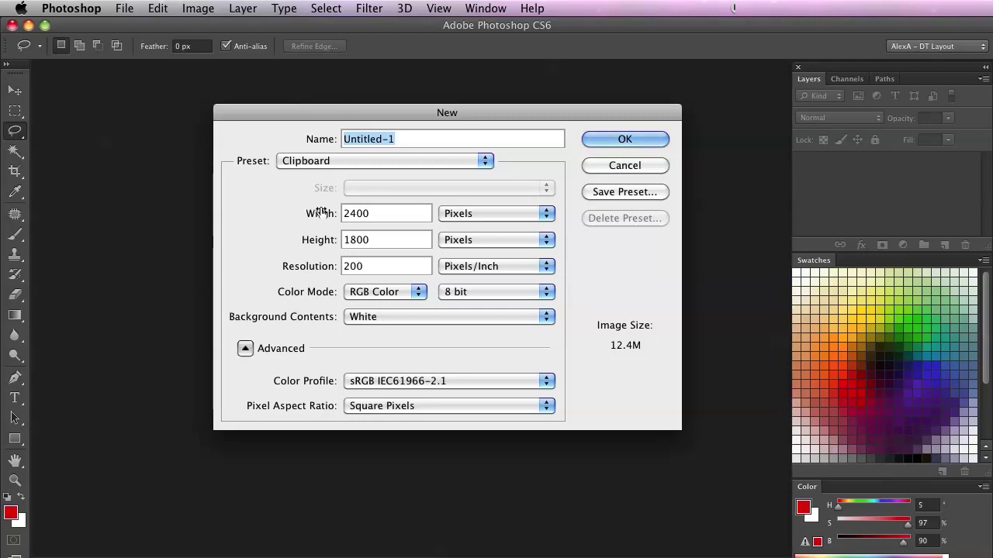
left_click_drag(291, 113, 291, 104)
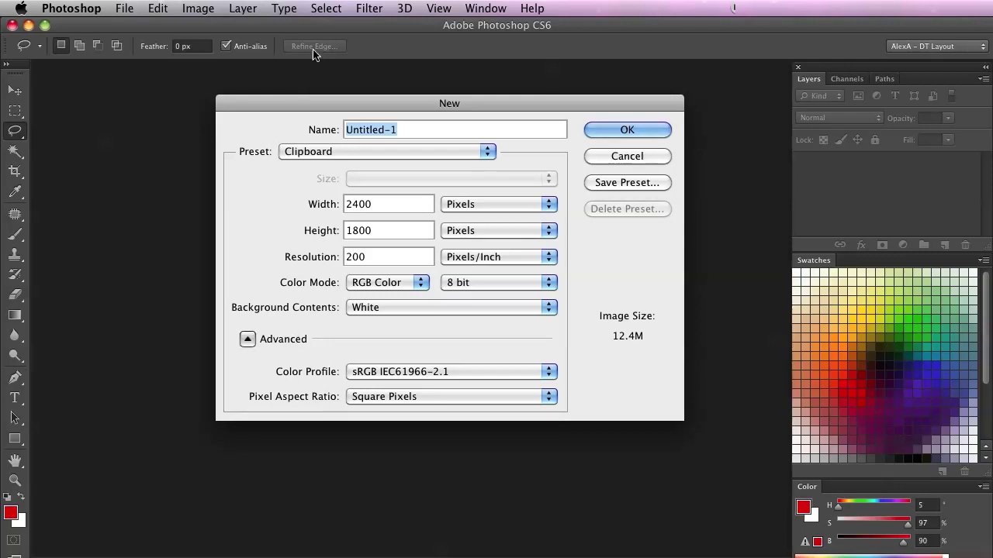
left_click_drag(307, 103, 309, 105)
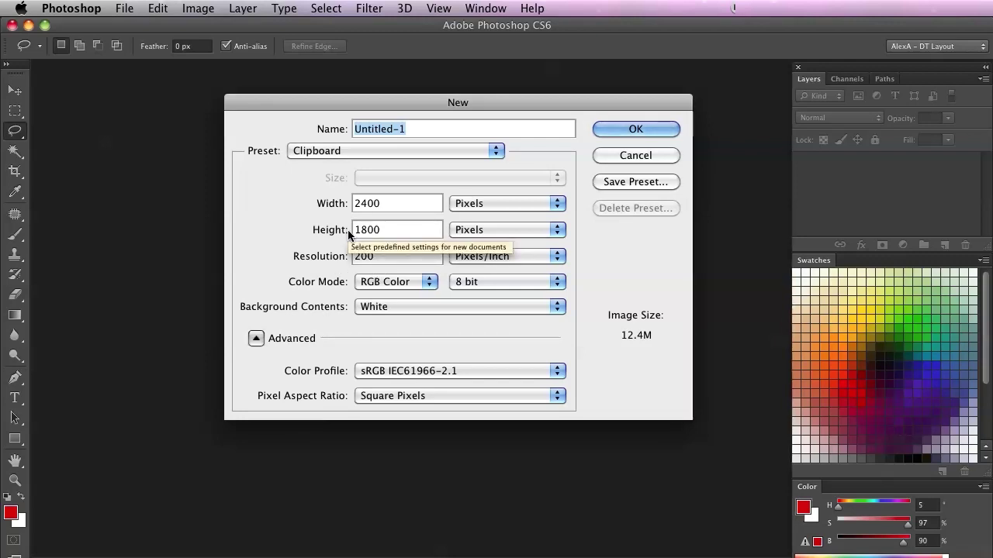
mouse_move(309, 101)
left_mouse_down()
mouse_move(328, 94)
mouse_move(288, 94)
mouse_move(296, 102)
left_mouse_up()
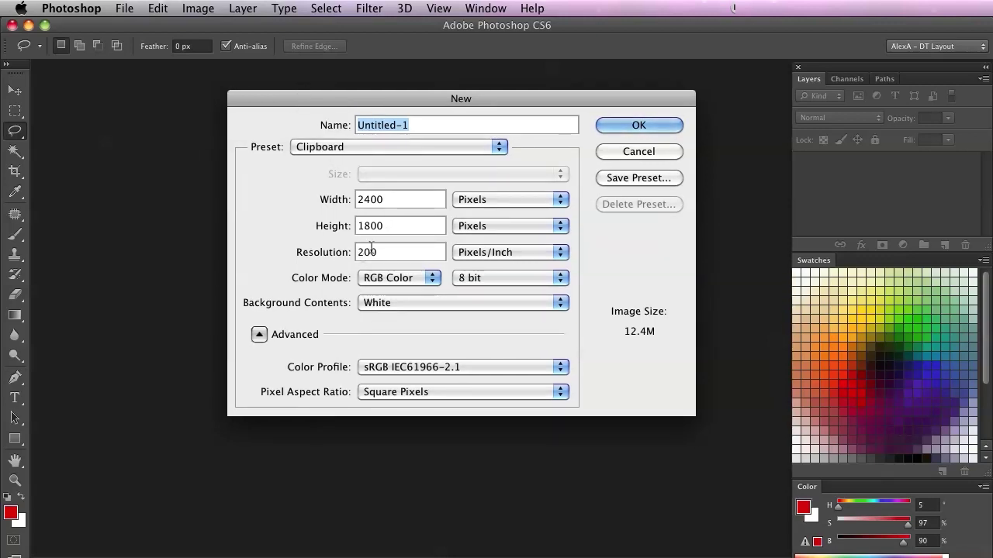
left_click_drag(339, 98, 326, 94)
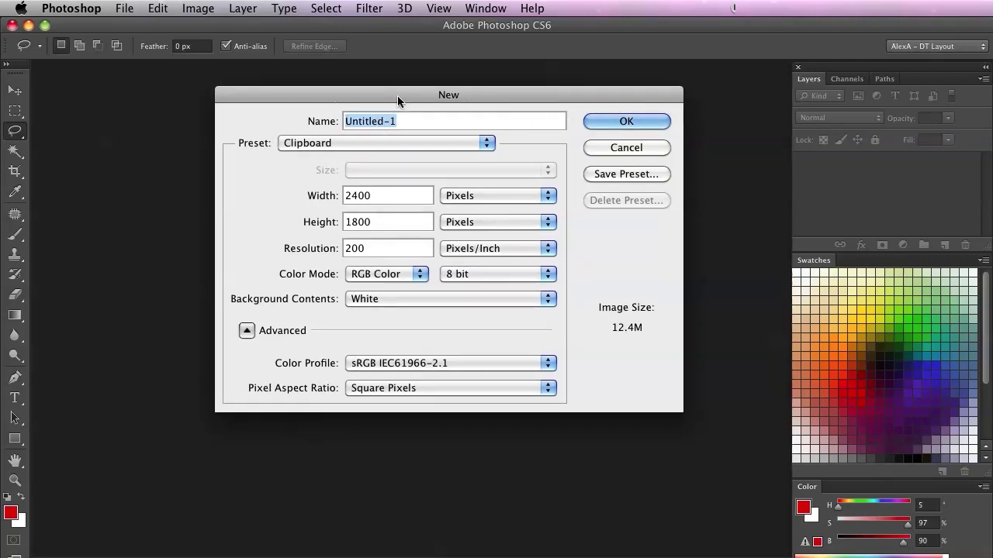
- Create a new document named GoblinMinion at 2400 × 1800 pixels, 200 pixels/inch, RGB Color, with a white background
type("Gold")
key("BackSpace")
key("BackSpace")
type("blinMinion")
left_click(591, 123)
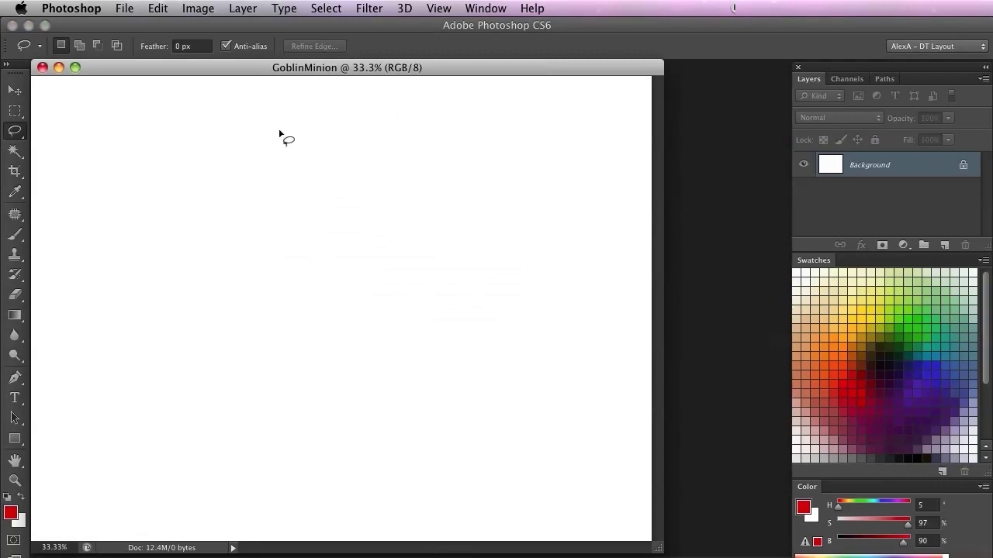
- Dock the floating GoblinMinion document as a tab and zoom the blank canvas to 66.67%
left_click_drag(258, 69, 355, 78)
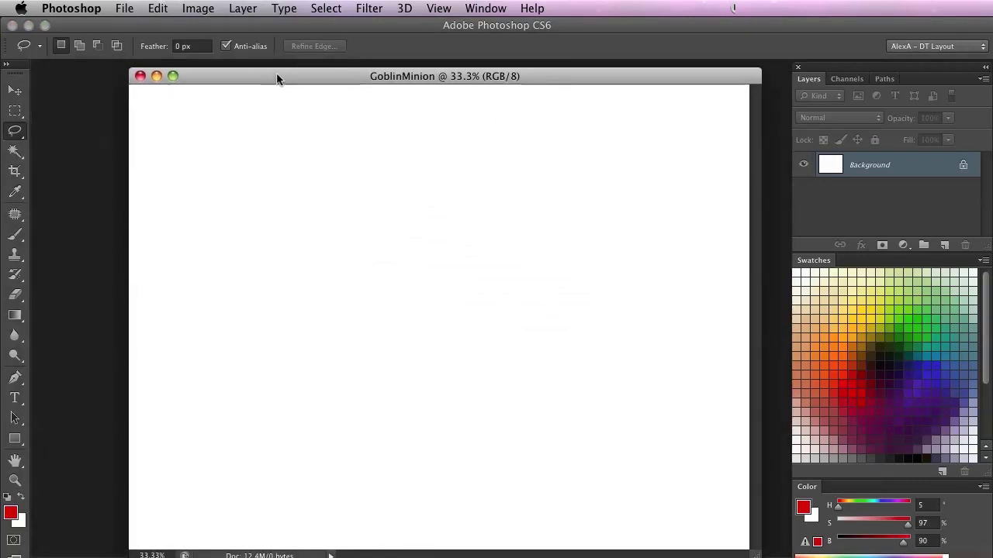
left_click_drag(277, 78, 273, 60)
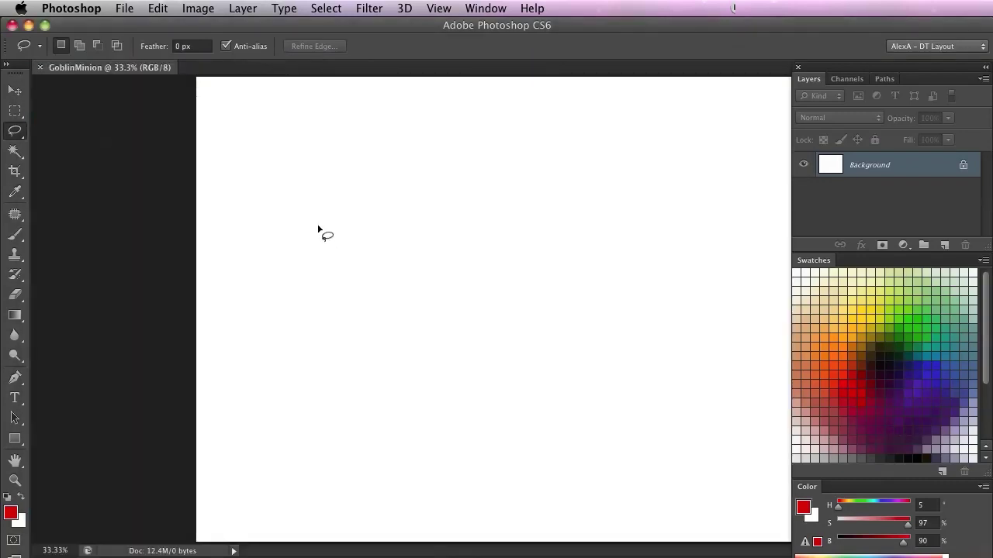
key("super+space")
key("super+space")
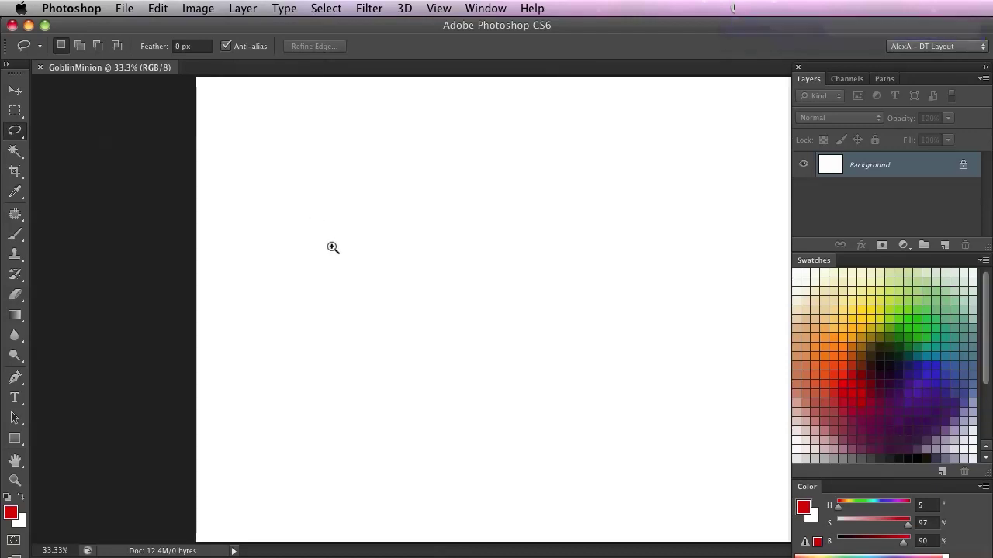
left_click(333, 263, "super")
left_click_drag(324, 304, 270, 278)
key("super+space")
left_click(317, 259, "super")
left_click_drag(321, 326, 278, 300)
left_click_drag(218, 315, 497, 349)
mouse_move(326, 244)
left_mouse_down()
mouse_move(330, 383)
mouse_move(179, 283)
left_mouse_up()
left_click_drag(334, 345, 346, 315)
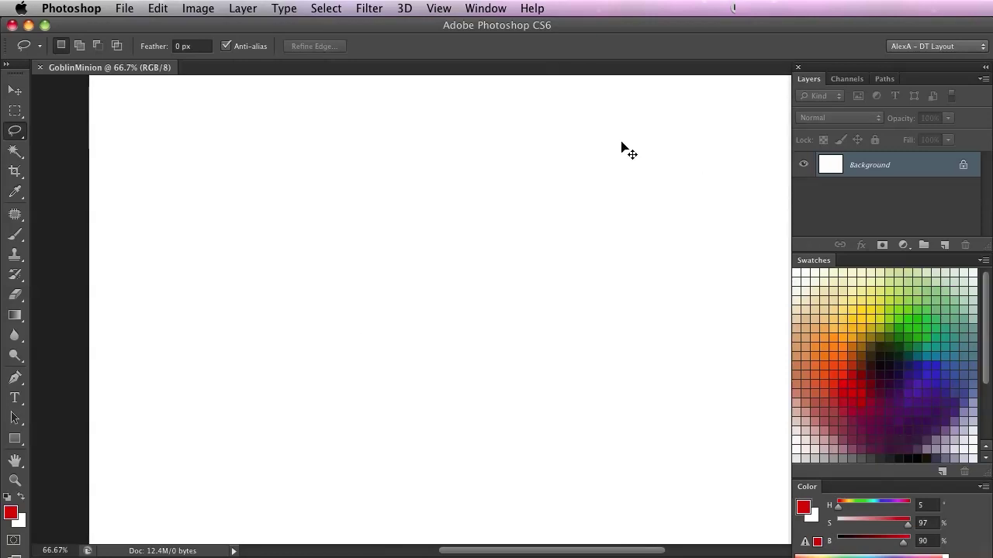
scroll(456, 250, "right", 1)
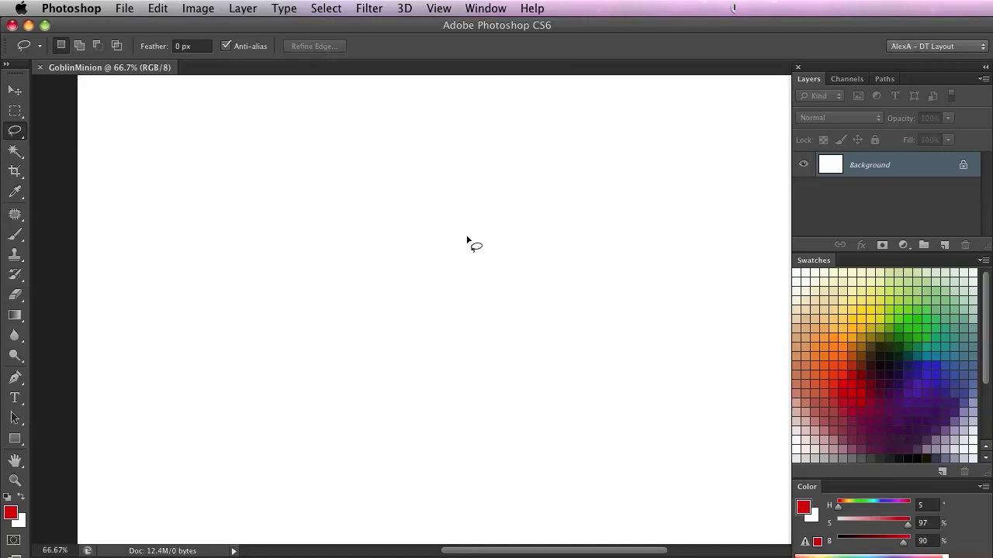
left_click(243, 9)
mouse_move(240, 28)
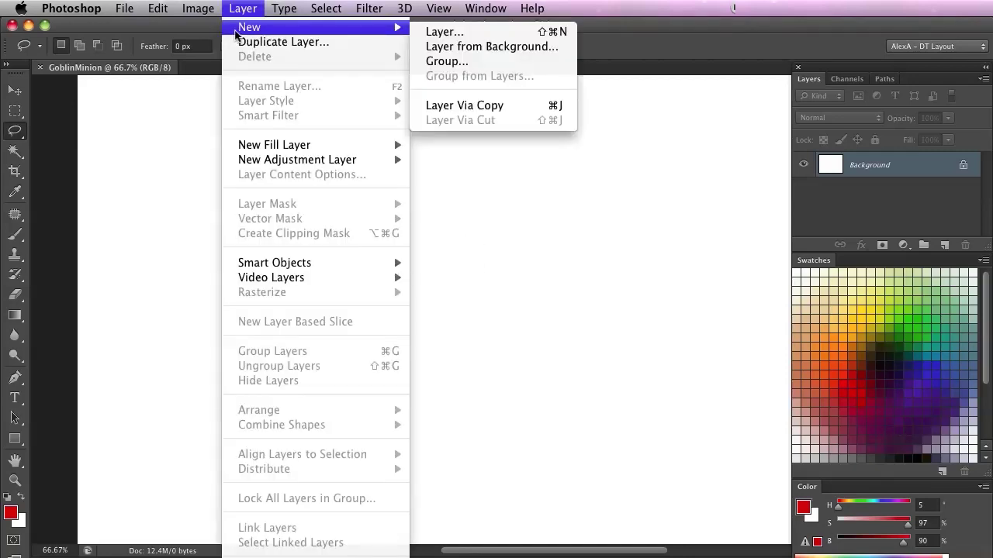
left_click(432, 33)
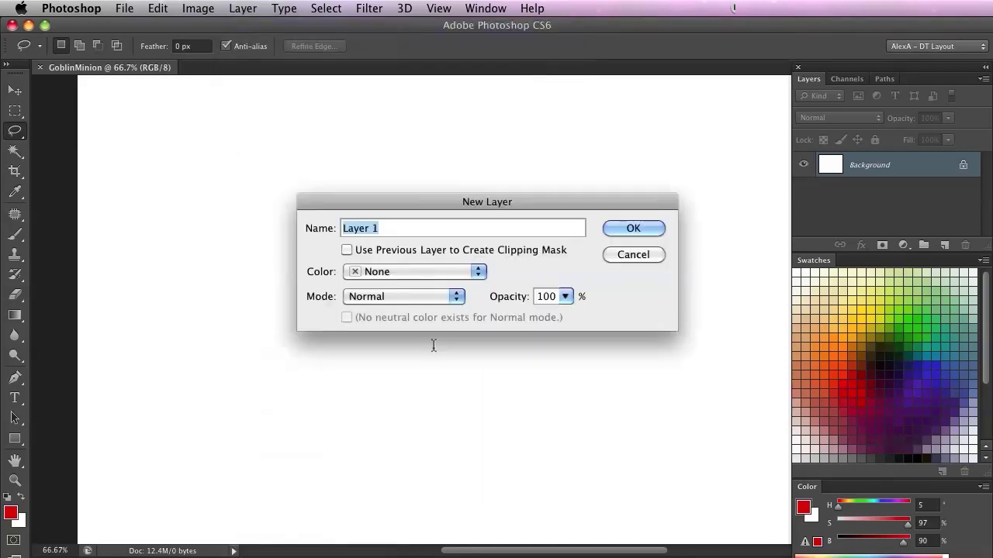
left_click(633, 255)
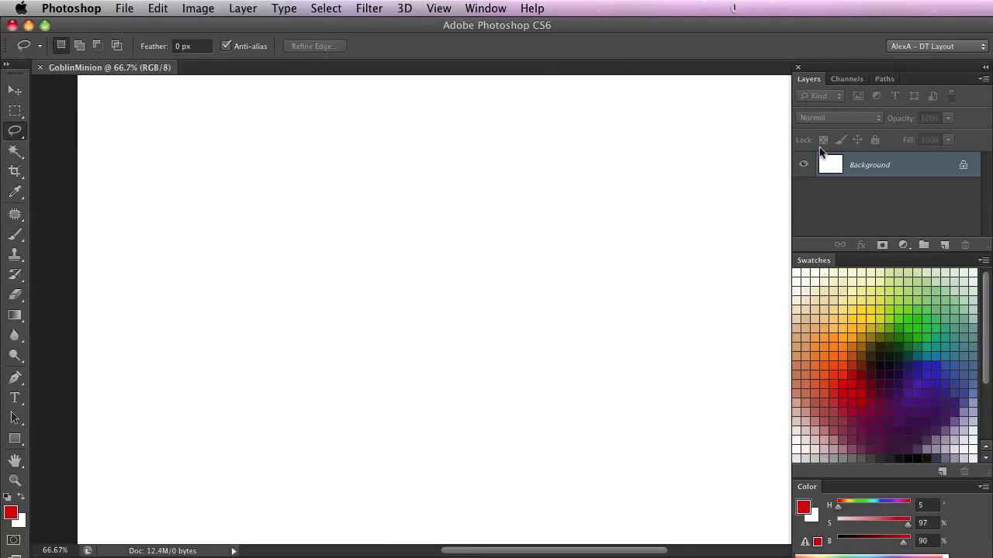
left_click(943, 245)
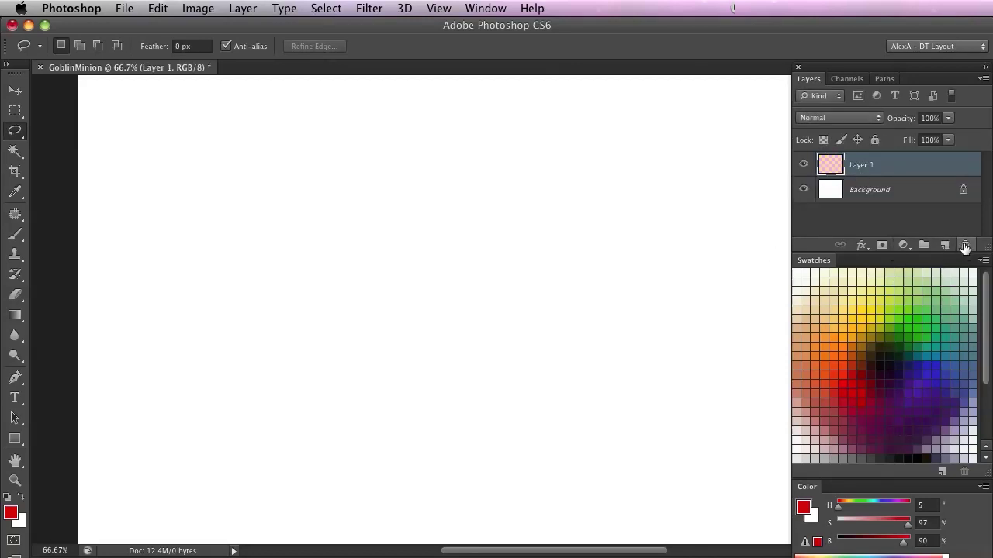
key("super+z")
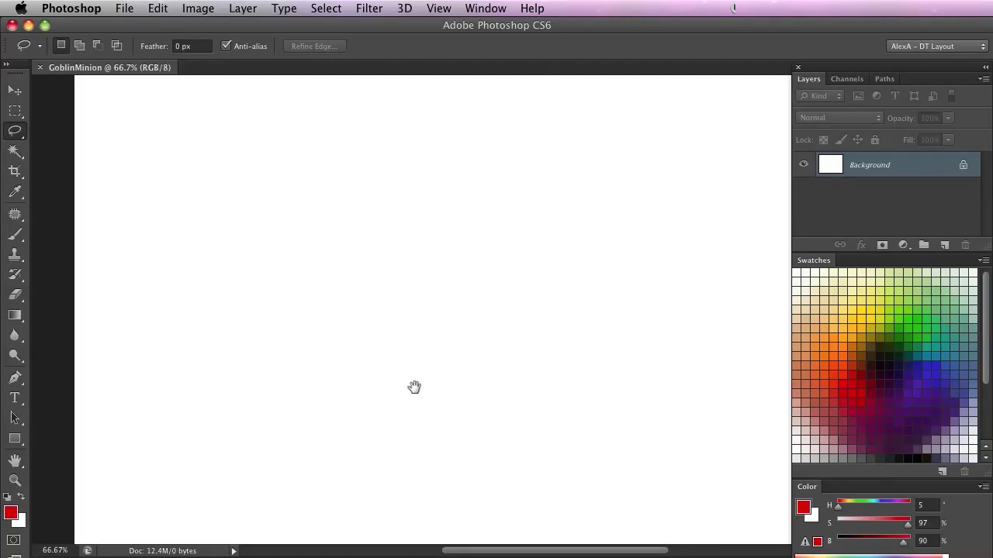
- Add a new layer above the Background with the default name, Normal mode and 100% opacity
left_click_drag(392, 320, 397, 328)
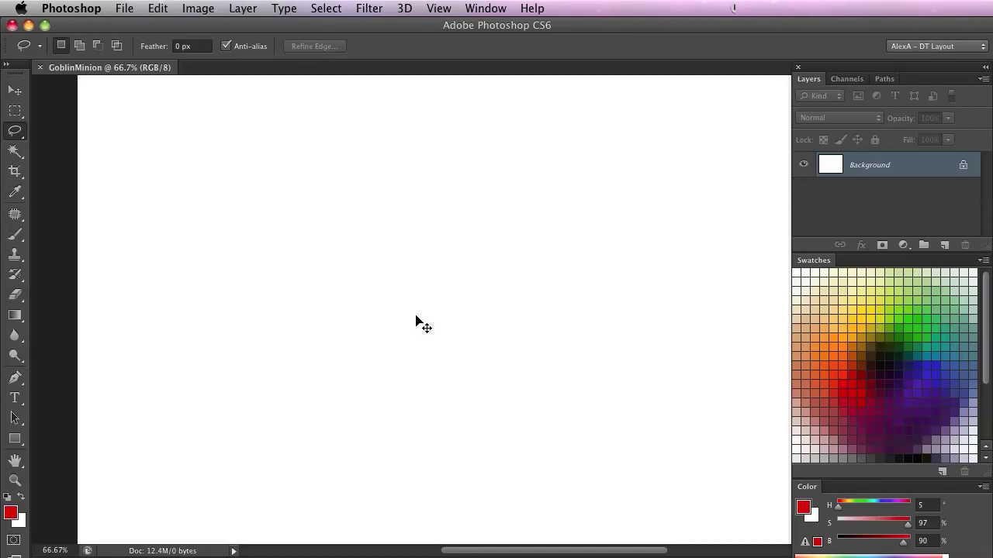
key("super+shift+n")
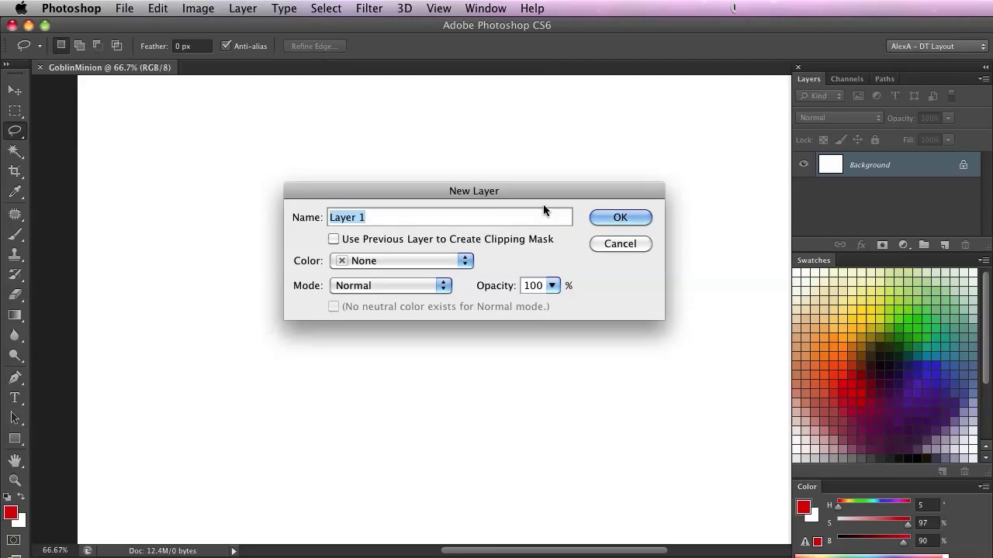
left_click(613, 220)
- Switch to the Brush tool and pick the small hard round brush at 15 px for sketching
key("b")
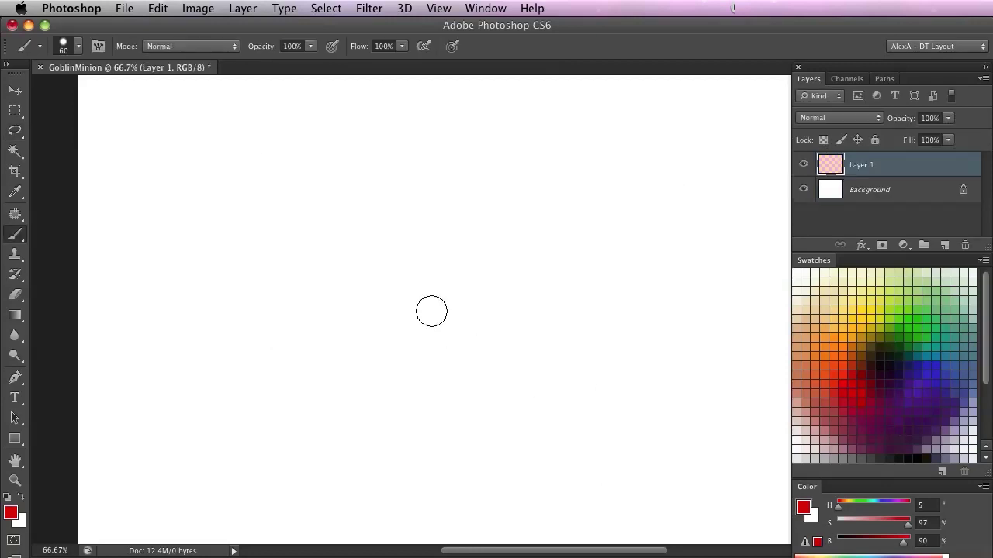
right_click(432, 262)
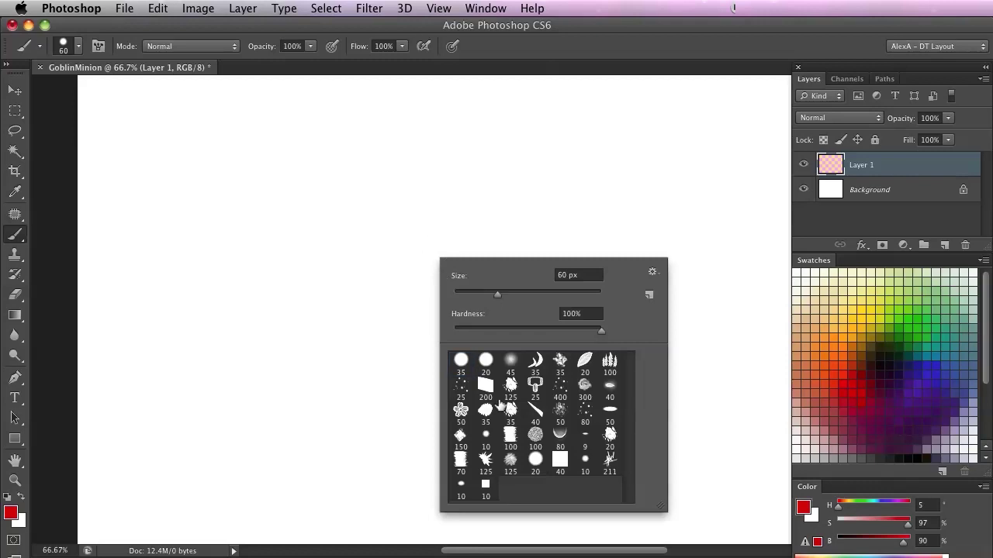
double_click(485, 360)
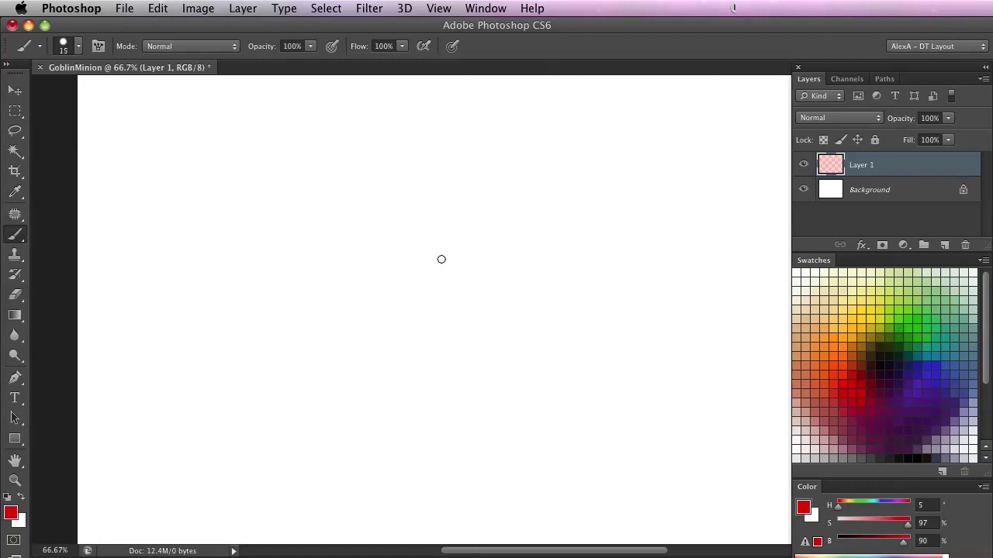
scroll(365, 311, "up", 3)
mouse_move(435, 283)
left_mouse_down()
mouse_move(374, 334)
mouse_move(316, 296)
left_mouse_up()
key("super+z")
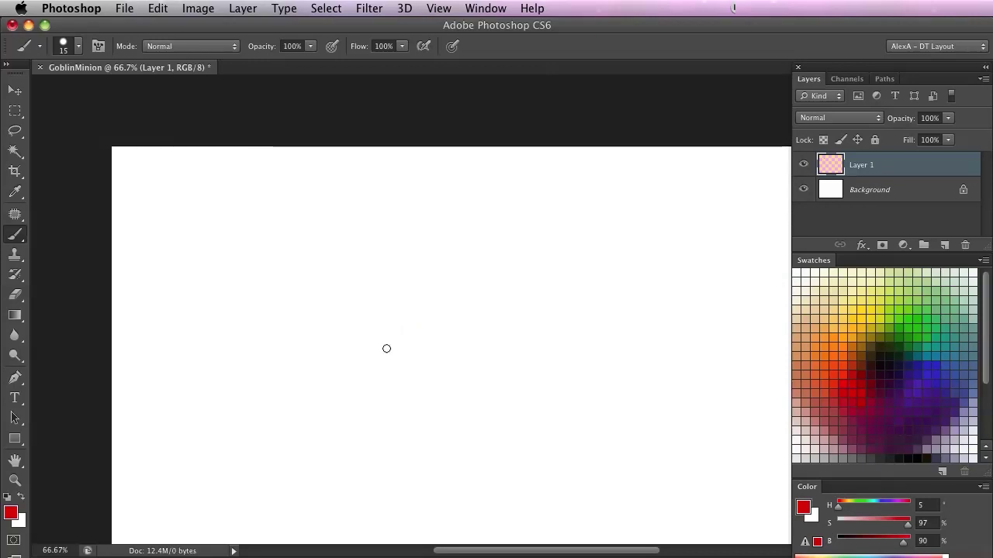
- Reset the foreground and background colors to black and white, and reduce the brush size to 4 px
right_click(376, 334)
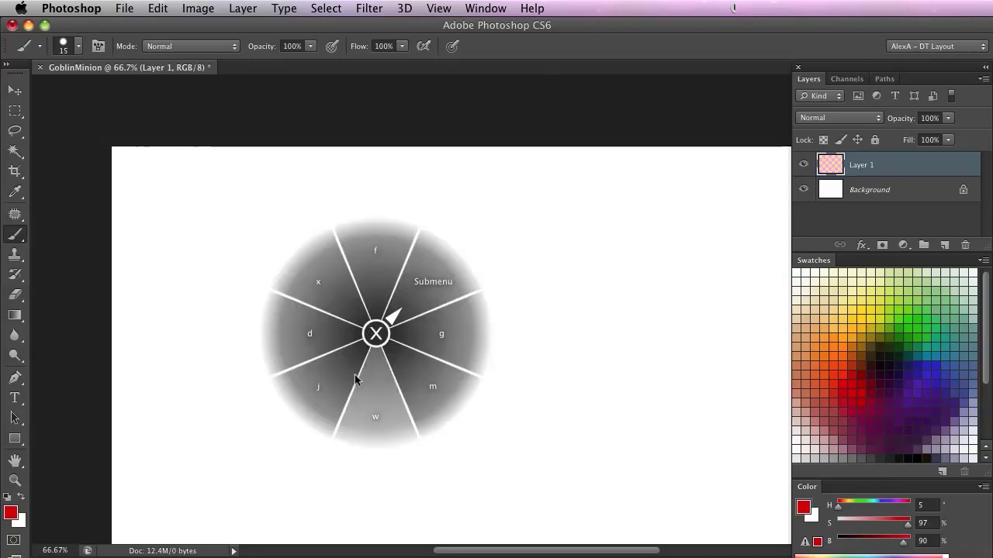
left_click(310, 335)
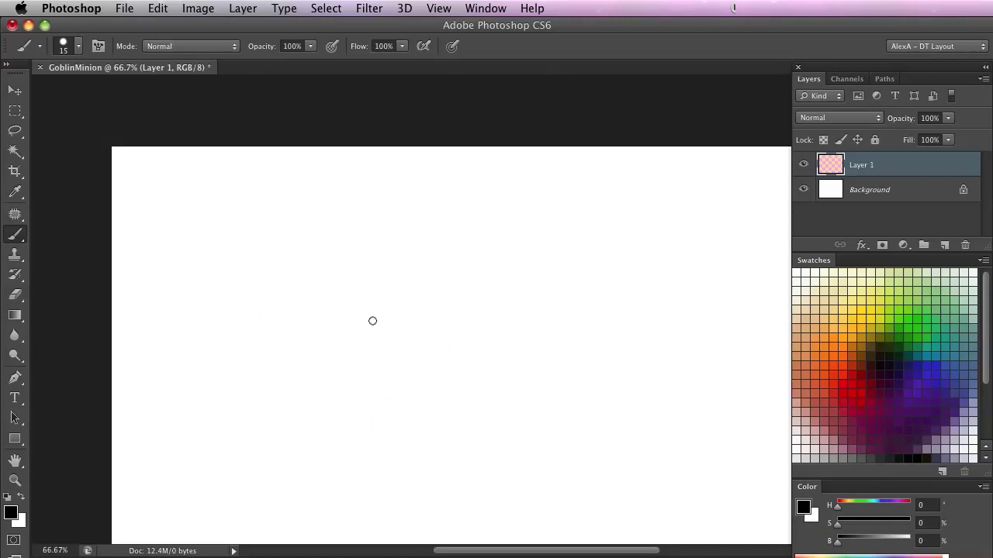
left_click_drag(401, 341, 235, 346)
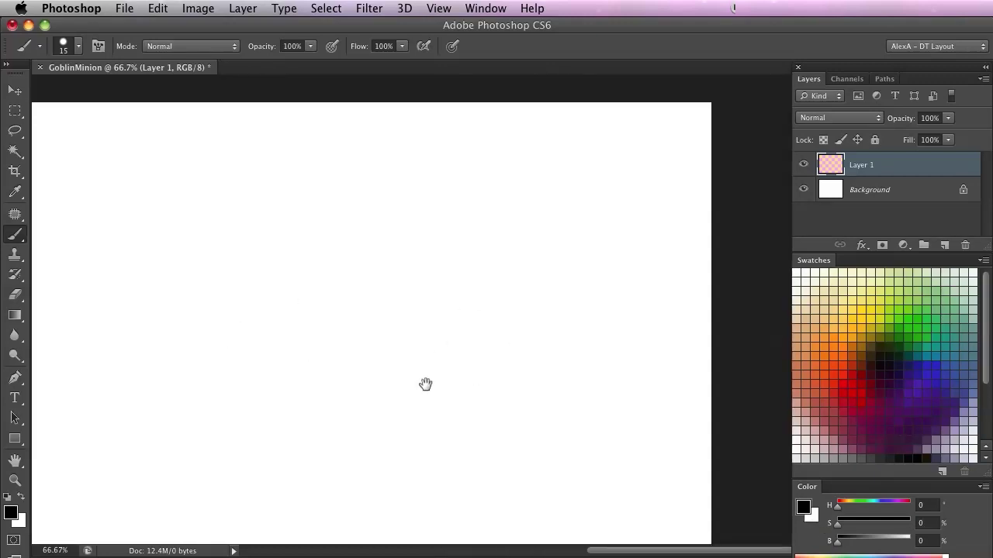
left_click(492, 277)
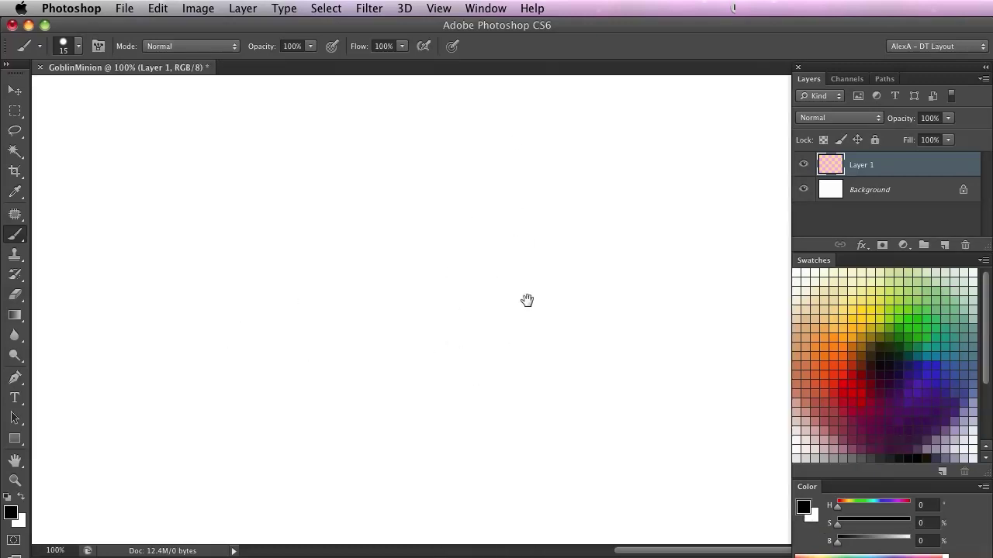
key("bracketleft")
key("bracketleft")
key("bracketleft")
key("bracketleft")
- Sketch the goblin's round head with slanted angry eyes, a small nose and two long pointed ears
mouse_move(496, 237)
left_mouse_down()
mouse_move(492, 286)
mouse_move(450, 295)
mouse_move(432, 250)
mouse_move(424, 271)
mouse_move(510, 261)
mouse_move(506, 241)
left_mouse_up()
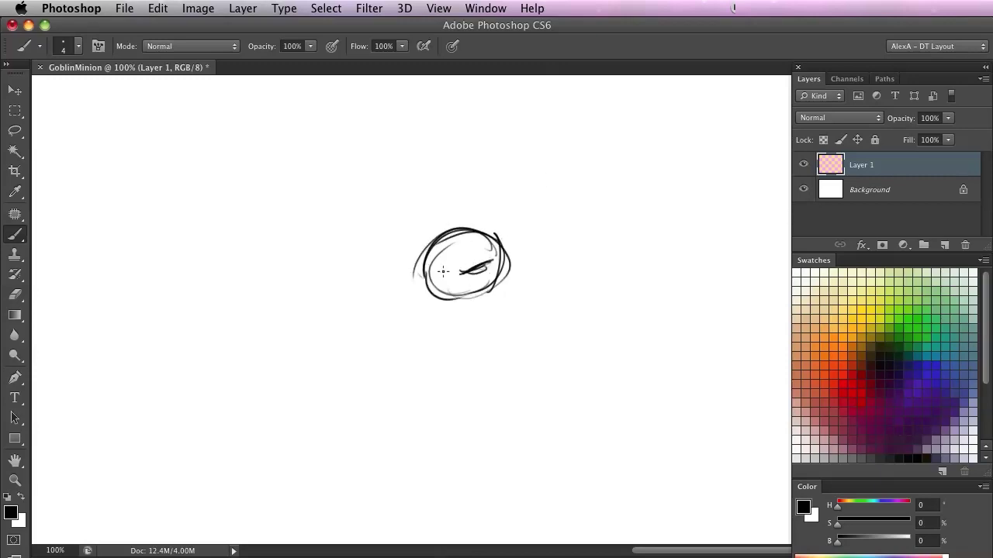
left_click_drag(439, 271, 419, 265)
left_click_drag(504, 248, 559, 212)
left_click_drag(500, 287, 568, 204)
left_click_drag(425, 243, 395, 208)
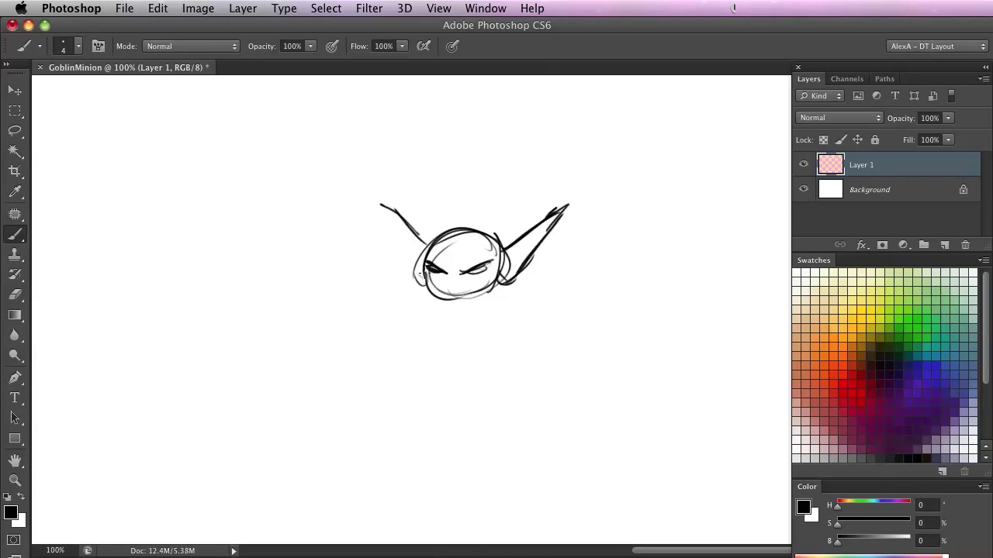
mouse_move(423, 284)
left_mouse_down()
mouse_move(401, 232)
mouse_move(370, 198)
left_mouse_up()
left_click_drag(405, 240, 376, 202)
left_click_drag(419, 253, 380, 199)
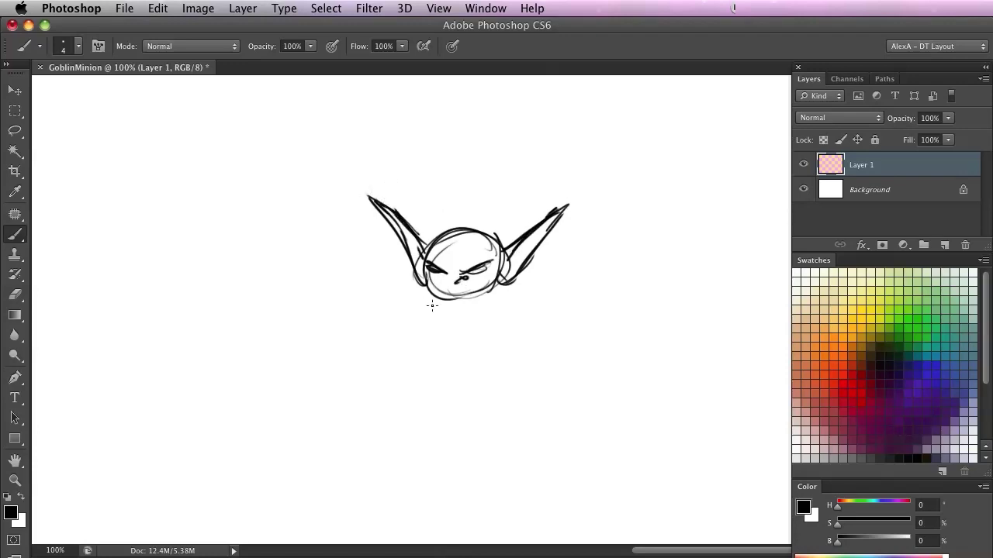
- Sketch the goblin's hunched torso with round shoulders and two bent, crouching legs below it
mouse_move(513, 264)
left_mouse_down()
mouse_move(546, 307)
mouse_move(499, 359)
mouse_move(465, 304)
mouse_move(512, 368)
left_mouse_up()
left_click_drag(546, 284, 531, 293)
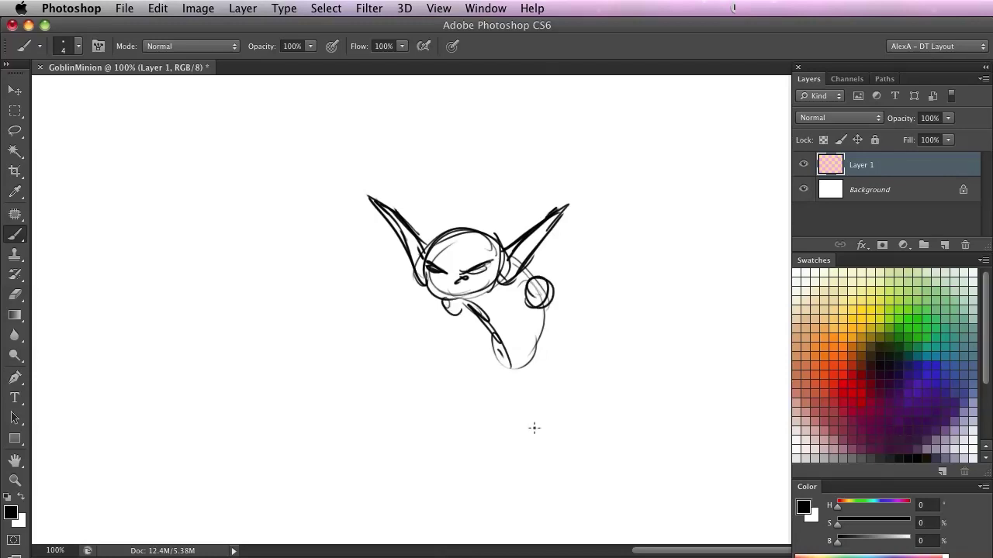
mouse_move(481, 375)
left_mouse_down()
mouse_move(481, 303)
mouse_move(449, 323)
left_mouse_up()
left_click_drag(481, 291, 449, 329)
left_click_drag(513, 287, 453, 324)
left_click_drag(504, 294, 451, 329)
mouse_move(535, 273)
left_mouse_down()
mouse_move(556, 303)
mouse_move(527, 292)
left_mouse_up()
mouse_move(466, 312)
left_mouse_down()
mouse_move(458, 366)
mouse_move(440, 313)
left_mouse_up()
mouse_move(593, 322)
left_mouse_down()
mouse_move(577, 340)
mouse_move(557, 301)
left_mouse_up()
left_click_drag(465, 336, 458, 380)
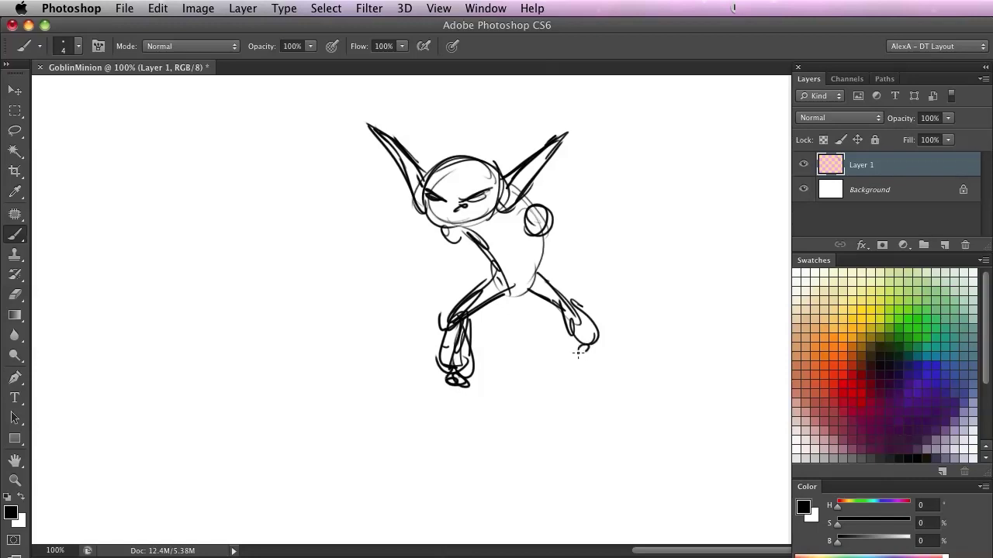
- Draw both thin arms hanging down from the shoulders, each ending in a small round hand
mouse_move(441, 239)
left_mouse_down()
mouse_move(405, 320)
mouse_move(413, 310)
left_mouse_up()
mouse_move(561, 232)
left_mouse_down()
mouse_move(540, 344)
mouse_move(549, 346)
mouse_move(537, 349)
left_mouse_up()
mouse_move(553, 223)
left_mouse_down()
mouse_move(553, 340)
mouse_move(564, 279)
left_mouse_up()
left_click_drag(551, 231, 565, 302)
left_click_drag(561, 260, 547, 340)
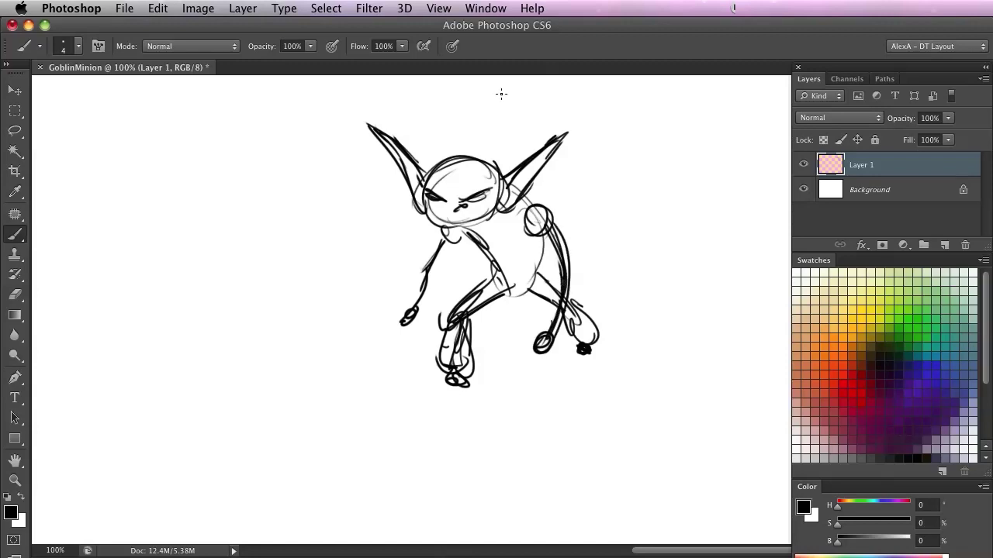
- Add a clawed foot to the goblin's front leg and reinforce the line of its thigh
left_click_drag(460, 394, 421, 393)
left_click_drag(422, 393, 451, 378)
left_click_drag(440, 373, 430, 381)
left_click_drag(460, 314, 497, 261)
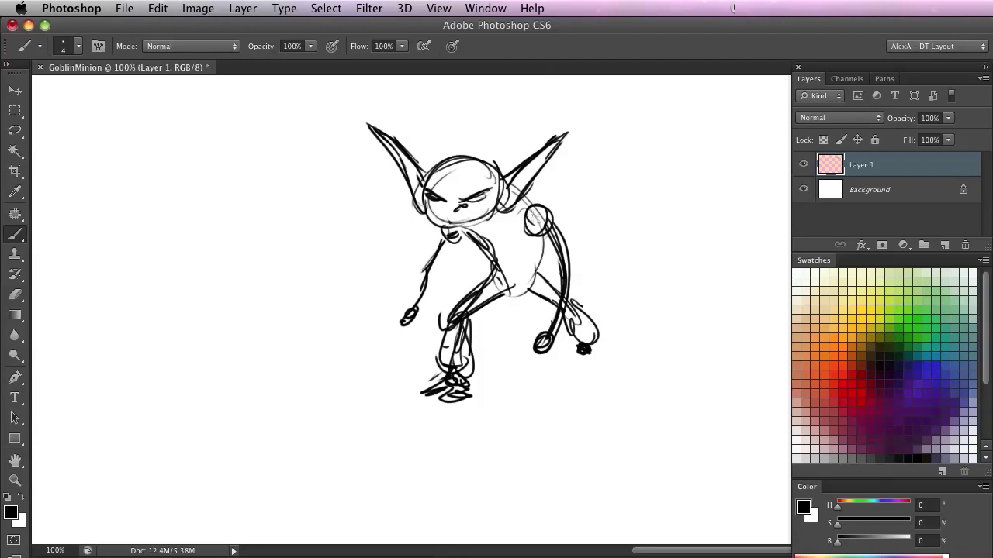
- Strengthen the shoulder, chest and waist lines and draw a wide dark mouth across the lower face
left_click_drag(546, 203, 529, 227)
left_click_drag(552, 266, 543, 277)
left_click_drag(535, 242, 545, 277)
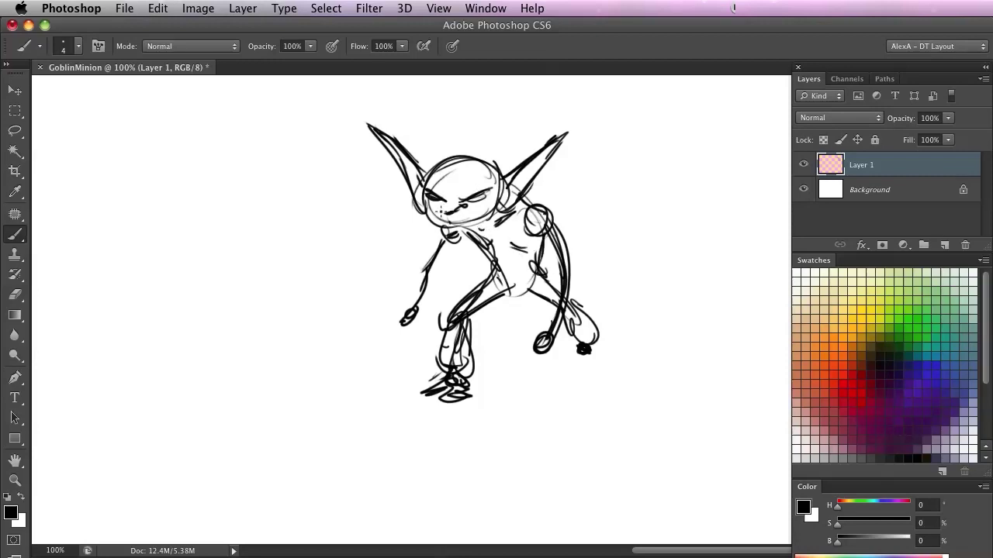
mouse_move(436, 211)
left_mouse_down()
mouse_move(485, 220)
mouse_move(425, 223)
left_mouse_up()
left_click_drag(433, 257, 458, 228)
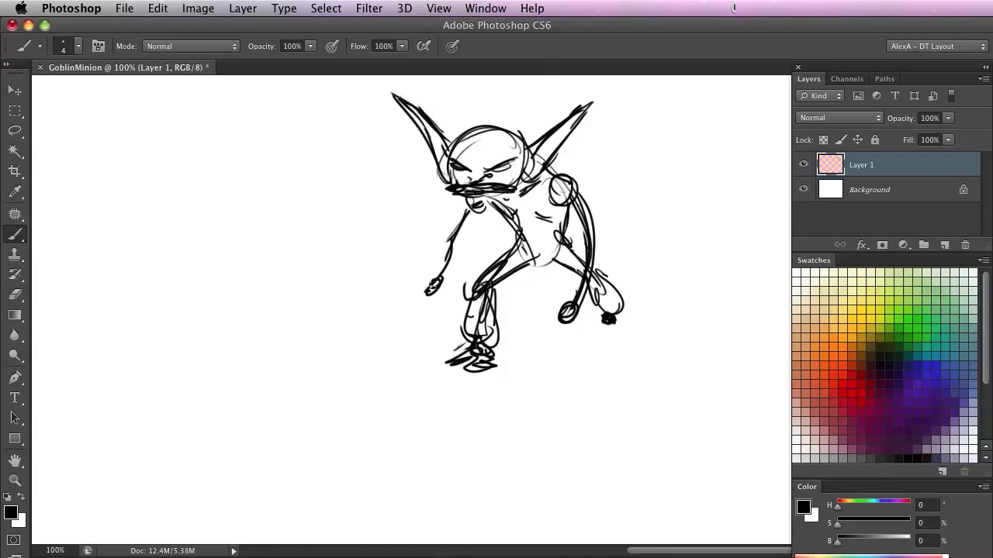
- Sketch a long curved sword with a guard and round pommel, raised in the goblin's front hand
mouse_move(436, 293)
left_mouse_down()
mouse_move(355, 181)
mouse_move(423, 272)
mouse_move(355, 204)
mouse_move(354, 166)
mouse_move(334, 124)
mouse_move(363, 209)
left_mouse_up()
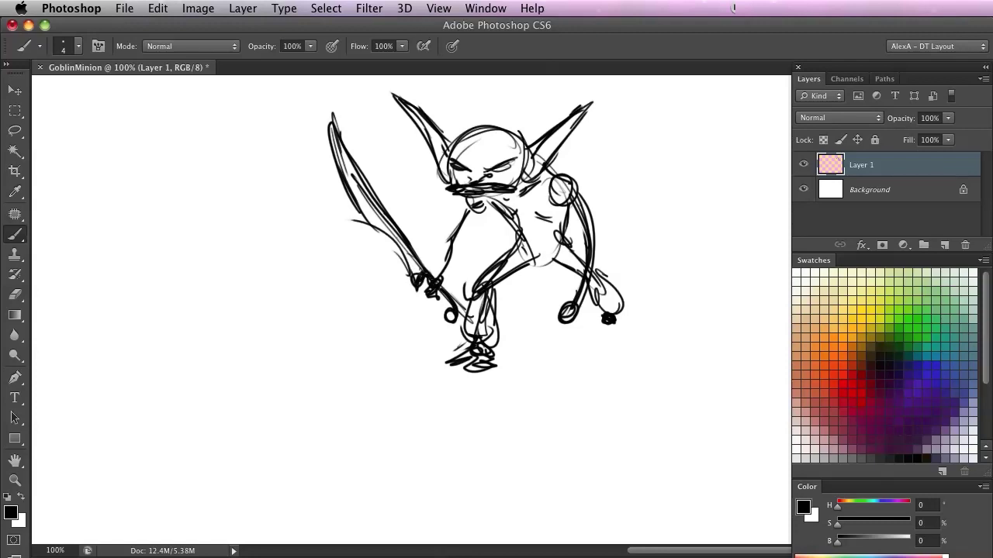
- Sketch a round head with long pointed ears for a second goblin in the blank area beside the sword-holding goblin
mouse_move(348, 388)
left_mouse_down()
mouse_move(463, 401)
mouse_move(357, 388)
mouse_move(361, 334)
left_mouse_up()
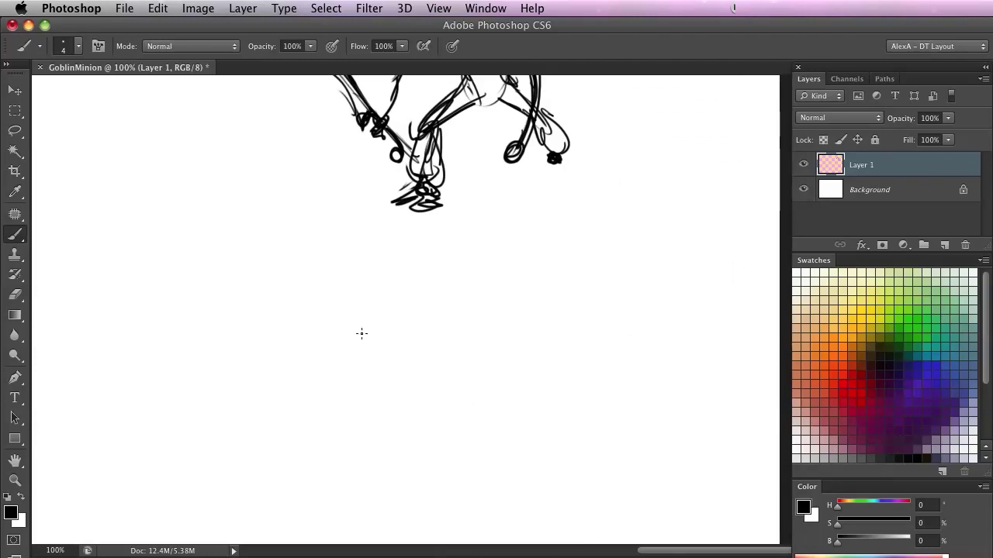
mouse_move(277, 253)
left_mouse_down()
mouse_move(463, 390)
mouse_move(603, 400)
left_mouse_up()
left_click_drag(408, 307, 439, 205)
left_click_drag(421, 238, 412, 291)
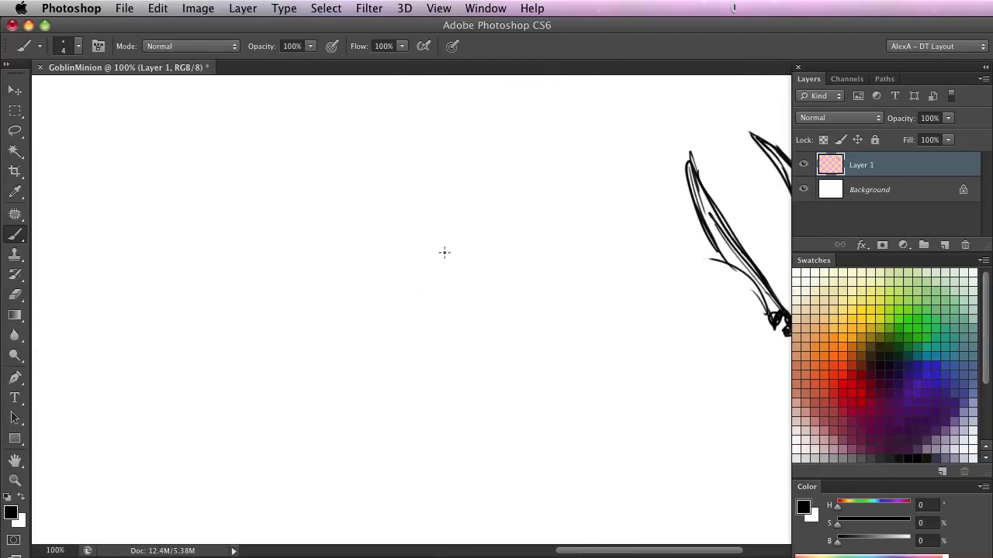
mouse_move(420, 195)
left_mouse_down()
mouse_move(446, 204)
mouse_move(396, 246)
mouse_move(501, 172)
mouse_move(455, 239)
mouse_move(444, 214)
left_mouse_up()
left_click_drag(378, 203, 315, 146)
mouse_move(315, 145)
left_mouse_down()
mouse_move(389, 225)
mouse_move(389, 248)
left_mouse_up()
mouse_move(349, 175)
left_mouse_down()
mouse_move(394, 245)
mouse_move(365, 208)
left_mouse_up()
- Draw a pear-shaped torso with a rounded belly below the second goblin's head
mouse_move(413, 274)
left_mouse_down()
mouse_move(408, 230)
mouse_move(416, 262)
left_mouse_up()
scroll(445, 224, "down", 2)
mouse_move(447, 194)
left_mouse_down()
mouse_move(468, 324)
mouse_move(391, 318)
left_mouse_up()
left_click_drag(383, 258, 390, 326)
left_click_drag(395, 222, 370, 252)
- Draw the second goblin's two thin legs, spread apart and ending in flat, outward-pointing feet
mouse_move(394, 220)
left_mouse_down()
mouse_move(366, 322)
mouse_move(375, 328)
left_mouse_up()
left_click_drag(383, 380, 385, 326)
left_click_drag(378, 270, 373, 322)
left_click_drag(374, 273, 378, 342)
mouse_move(375, 290)
left_mouse_down()
mouse_move(373, 355)
mouse_move(339, 358)
left_mouse_up()
mouse_move(453, 277)
left_mouse_down()
mouse_move(462, 332)
mouse_move(482, 361)
mouse_move(475, 358)
left_mouse_up()
left_click_drag(462, 350, 497, 358)
- Draw the second goblin's long thin arms hanging from the shoulders, each ending in a small round hand
left_click_drag(457, 176, 486, 281)
mouse_move(381, 180)
left_mouse_down()
mouse_move(342, 271)
mouse_move(355, 281)
left_mouse_up()
mouse_move(484, 271)
left_mouse_down()
mouse_move(495, 289)
mouse_move(483, 292)
left_mouse_up()
mouse_move(470, 195)
left_mouse_down()
mouse_move(485, 259)
mouse_move(450, 171)
left_mouse_up()
left_click_drag(382, 179, 344, 308)
left_click_drag(394, 354, 404, 440)
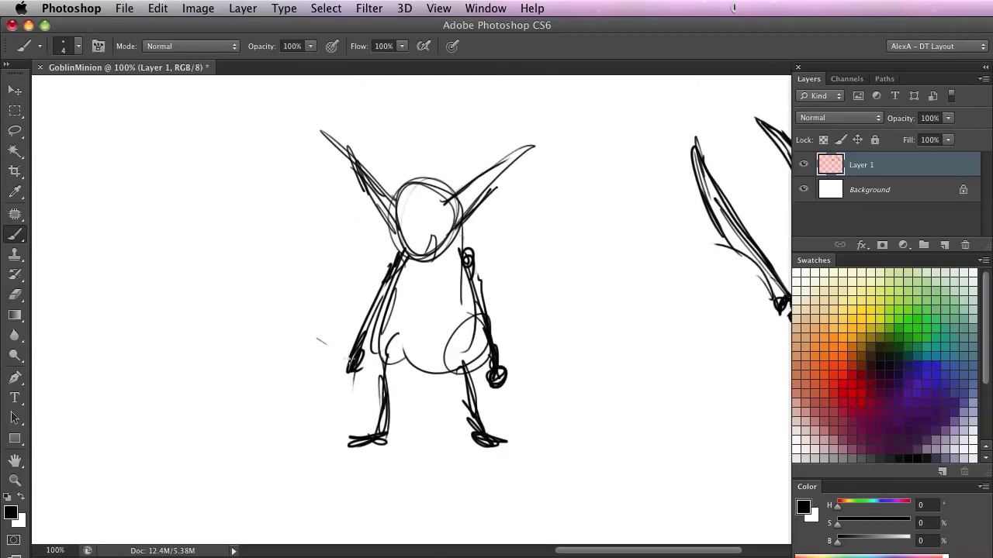
- Sketch a curved blade pointing outward from each of the second goblin's hands and give it a scowling face
left_click_drag(382, 384, 284, 317)
left_click_drag(350, 365, 250, 305)
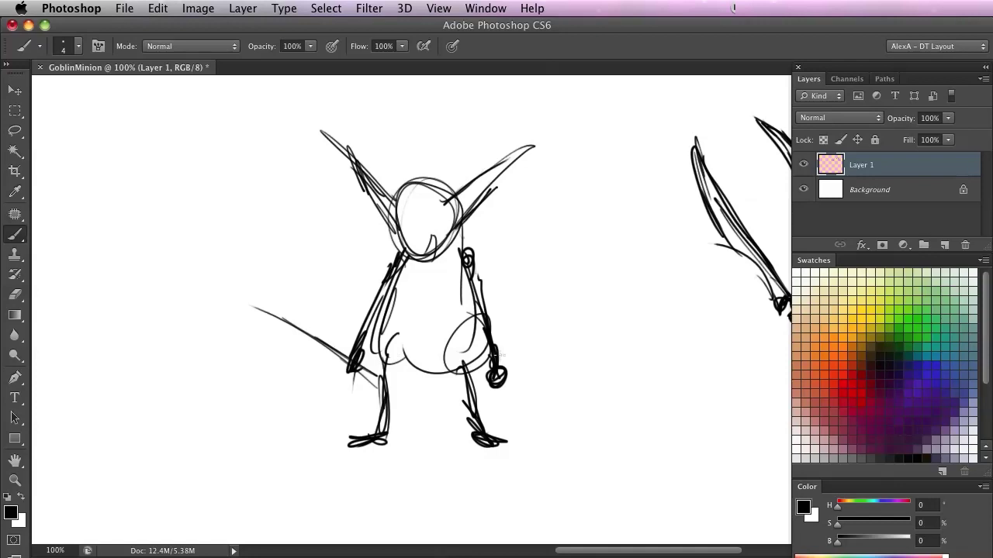
mouse_move(499, 364)
left_mouse_down()
mouse_move(558, 328)
mouse_move(518, 355)
left_mouse_up()
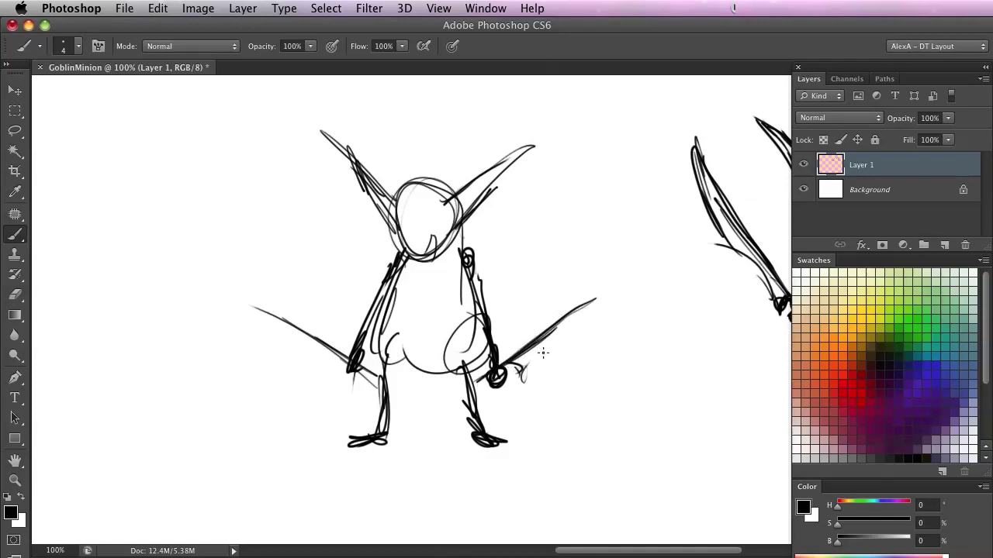
mouse_move(526, 374)
left_mouse_down()
mouse_move(610, 266)
mouse_move(552, 346)
left_mouse_up()
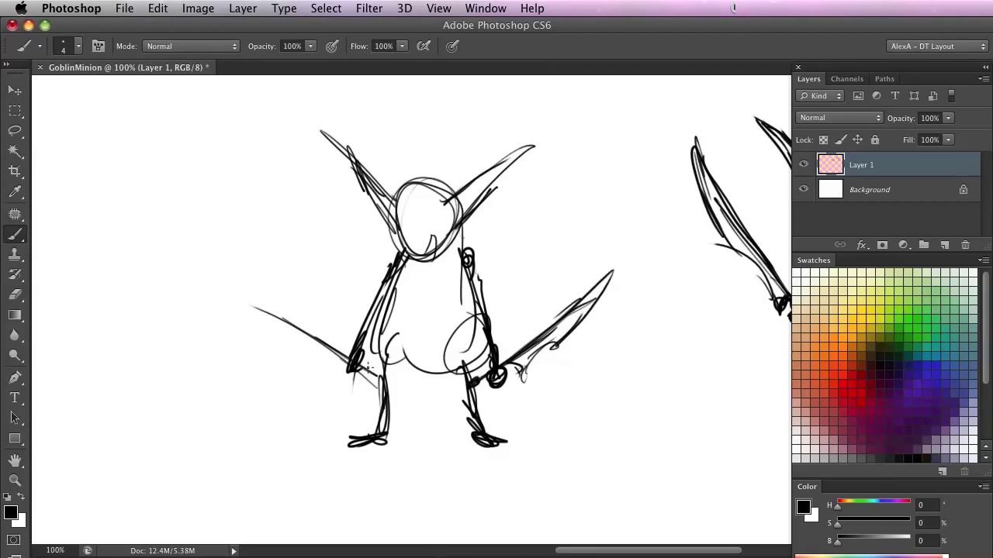
left_click_drag(352, 357, 214, 291)
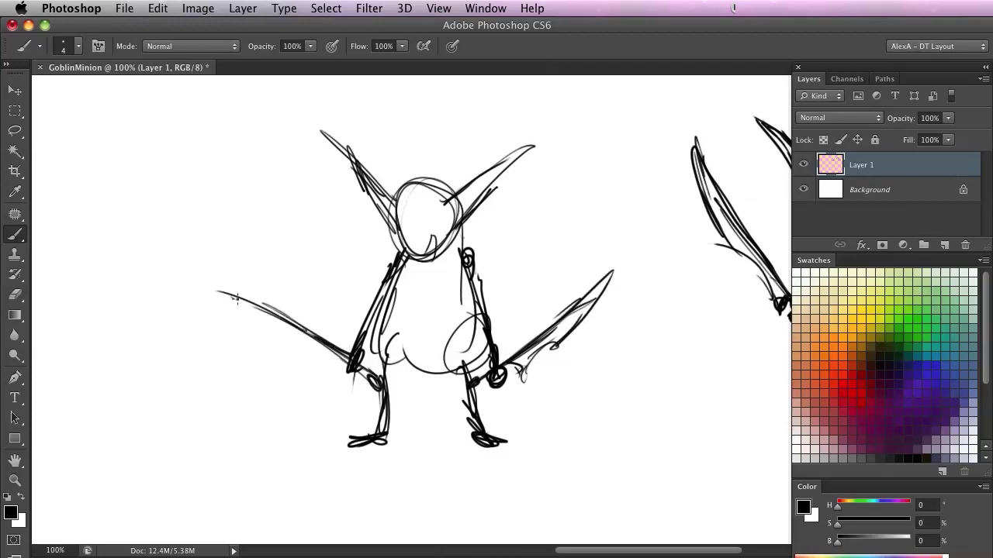
mouse_move(332, 348)
left_mouse_down()
mouse_move(347, 368)
mouse_move(328, 375)
mouse_move(304, 353)
mouse_move(333, 376)
mouse_move(300, 353)
left_mouse_up()
mouse_move(339, 384)
left_mouse_down()
mouse_move(288, 363)
mouse_move(299, 367)
mouse_move(226, 314)
mouse_move(248, 326)
mouse_move(222, 300)
mouse_move(307, 338)
mouse_move(341, 375)
left_mouse_up()
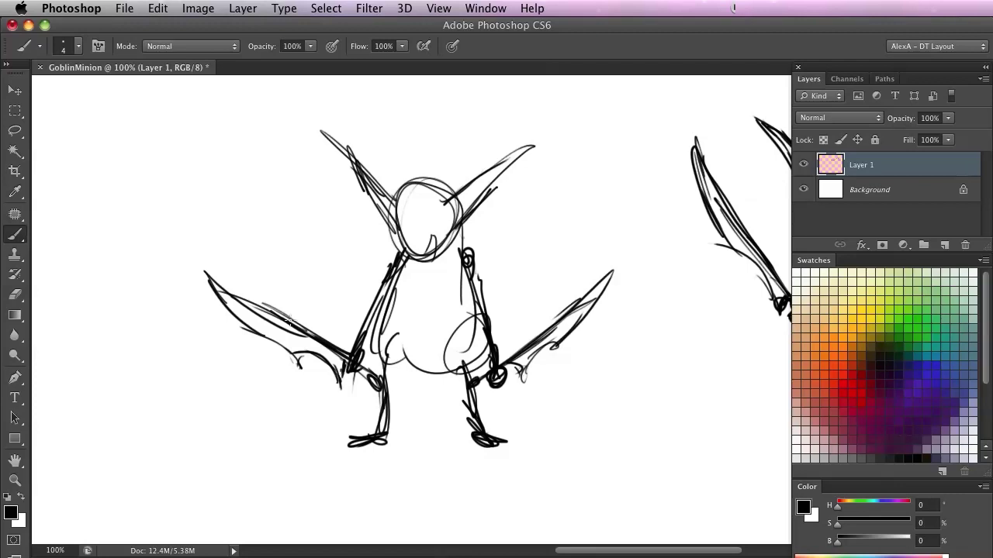
left_click_drag(384, 435, 250, 360)
mouse_move(262, 428)
left_mouse_down()
mouse_move(401, 407)
mouse_move(379, 371)
left_mouse_up()
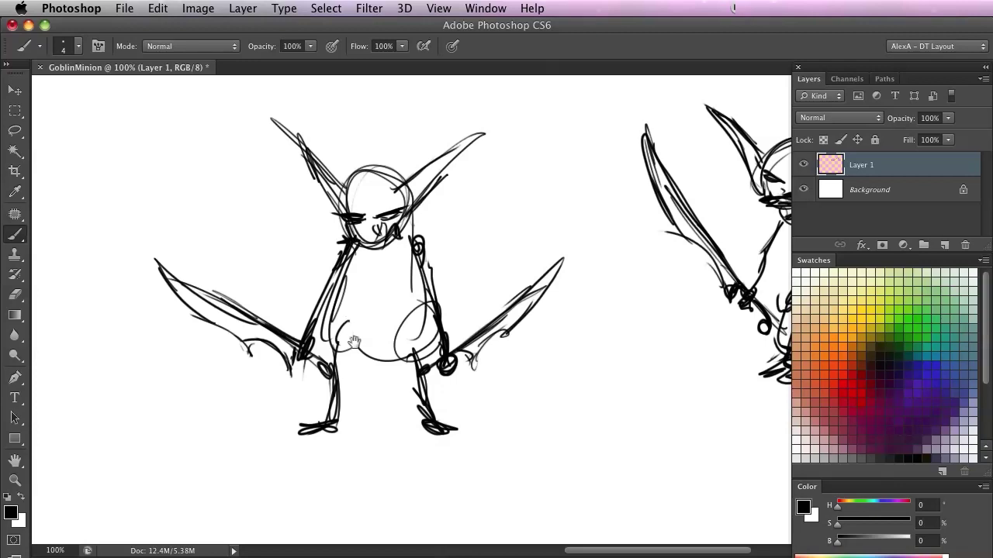
- Sketch the round head and near shoulder of a third goblin in the blank area beside the standing goblin
left_click_drag(383, 364, 406, 303)
mouse_move(518, 392)
left_mouse_down()
mouse_move(347, 377)
mouse_move(288, 399)
mouse_move(437, 346)
mouse_move(517, 270)
mouse_move(516, 283)
left_mouse_up()
left_click_drag(609, 223, 653, 178)
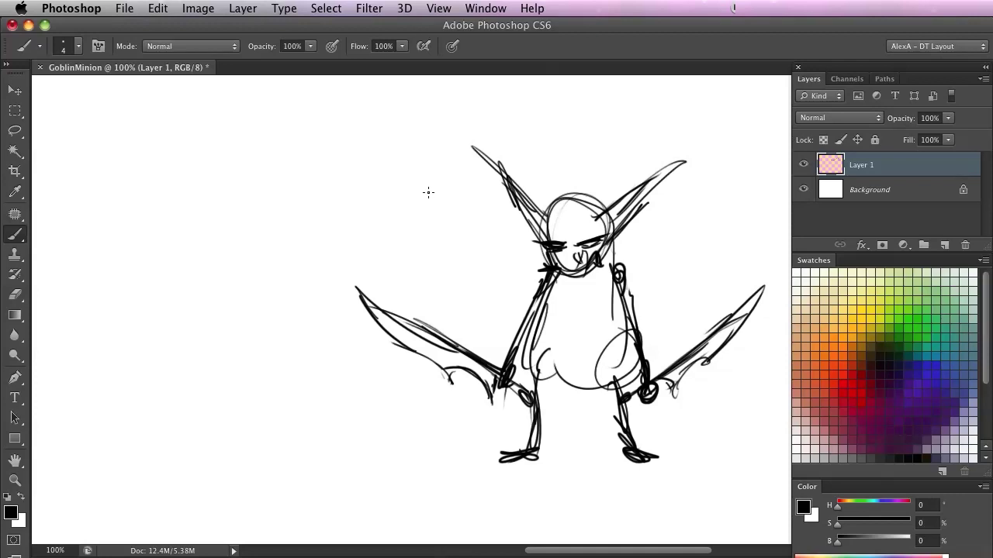
mouse_move(348, 362)
left_mouse_down()
mouse_move(437, 359)
mouse_move(379, 271)
mouse_move(514, 377)
left_mouse_up()
left_click_drag(556, 294, 385, 294)
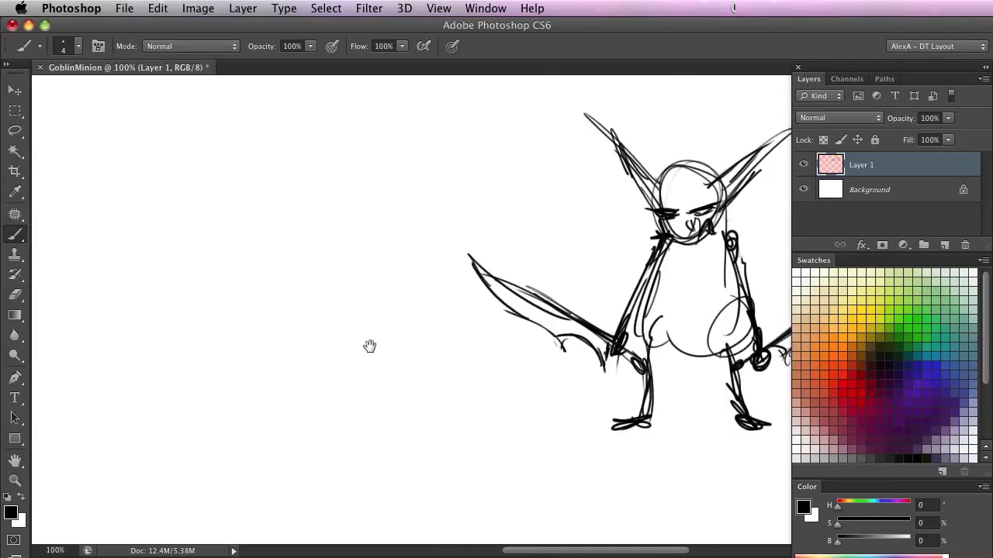
left_click_drag(377, 382, 412, 382)
mouse_move(396, 297)
left_mouse_down()
mouse_move(357, 496)
mouse_move(372, 304)
mouse_move(394, 271)
mouse_move(463, 367)
mouse_move(264, 344)
mouse_move(519, 363)
mouse_move(401, 250)
left_mouse_up()
mouse_move(392, 346)
left_mouse_down()
mouse_move(377, 260)
mouse_move(455, 273)
mouse_move(471, 243)
left_mouse_up()
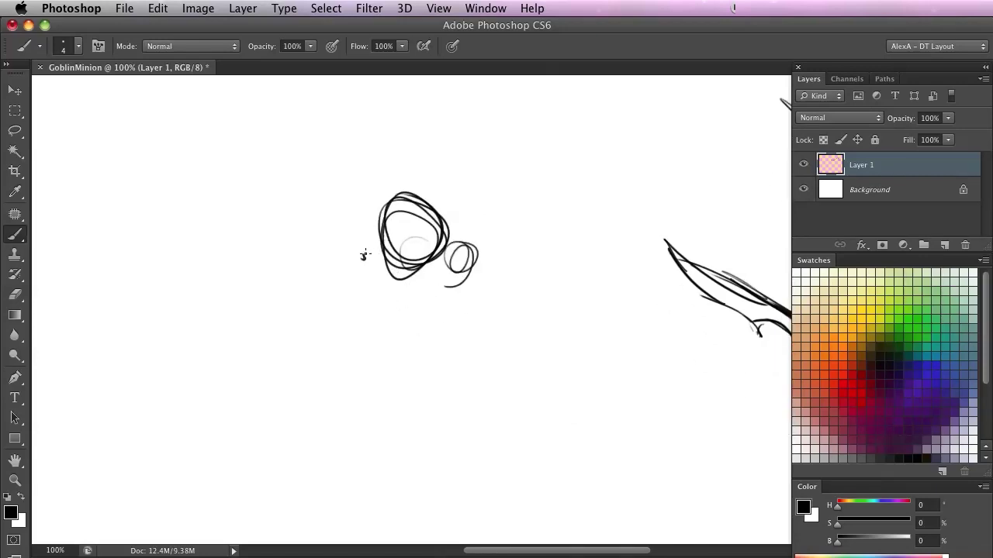
- Add the third goblin's far shoulder and draw both arms reaching down to oval hands on the ground
left_click_drag(365, 250, 386, 247)
left_click_drag(427, 326, 429, 312)
mouse_move(468, 251)
left_mouse_down()
mouse_move(439, 324)
mouse_move(430, 336)
mouse_move(419, 328)
mouse_move(421, 347)
mouse_move(479, 274)
mouse_move(468, 246)
mouse_move(377, 299)
left_mouse_up()
left_click_drag(362, 261, 400, 301)
mouse_move(365, 241)
left_mouse_down()
mouse_move(382, 289)
mouse_move(372, 257)
left_mouse_up()
- Draw the third goblin's hunched back as an arc from behind the head down to the hip
left_click_drag(492, 214, 485, 236)
left_click_drag(487, 243, 503, 193)
left_click_drag(463, 162, 488, 235)
mouse_move(472, 172)
left_mouse_down()
mouse_move(383, 203)
mouse_move(368, 234)
left_mouse_up()
left_click_drag(376, 205, 401, 190)
- Sketch the third goblin's bent hind legs, with the near lower leg ending in a flat foot
left_click_drag(498, 224, 549, 234)
left_click_drag(510, 222, 519, 246)
mouse_move(511, 221)
left_mouse_down()
mouse_move(546, 232)
mouse_move(503, 202)
left_mouse_up()
left_click_drag(523, 210, 496, 188)
mouse_move(315, 250)
left_mouse_down()
mouse_move(372, 213)
mouse_move(305, 253)
left_mouse_up()
left_click_drag(312, 251, 351, 238)
mouse_move(521, 297)
left_mouse_down()
mouse_move(554, 315)
mouse_move(517, 301)
left_mouse_up()
left_click_drag(516, 294, 556, 297)
left_click_drag(511, 270, 521, 291)
left_click_drag(485, 240, 517, 279)
- Add the far lower leg and foot beneath the third goblin's bent far knee
mouse_move(503, 385)
left_mouse_down()
mouse_move(371, 357)
mouse_move(167, 373)
left_mouse_up()
left_click_drag(439, 380, 90, 400)
left_click_drag(310, 355, 497, 359)
left_click_drag(235, 359, 496, 361)
mouse_move(245, 366)
left_mouse_down()
mouse_move(335, 364)
mouse_move(453, 396)
mouse_move(456, 379)
left_mouse_up()
mouse_move(293, 278)
left_mouse_down()
mouse_move(262, 288)
mouse_move(321, 273)
left_mouse_up()
left_click_drag(316, 257, 307, 276)
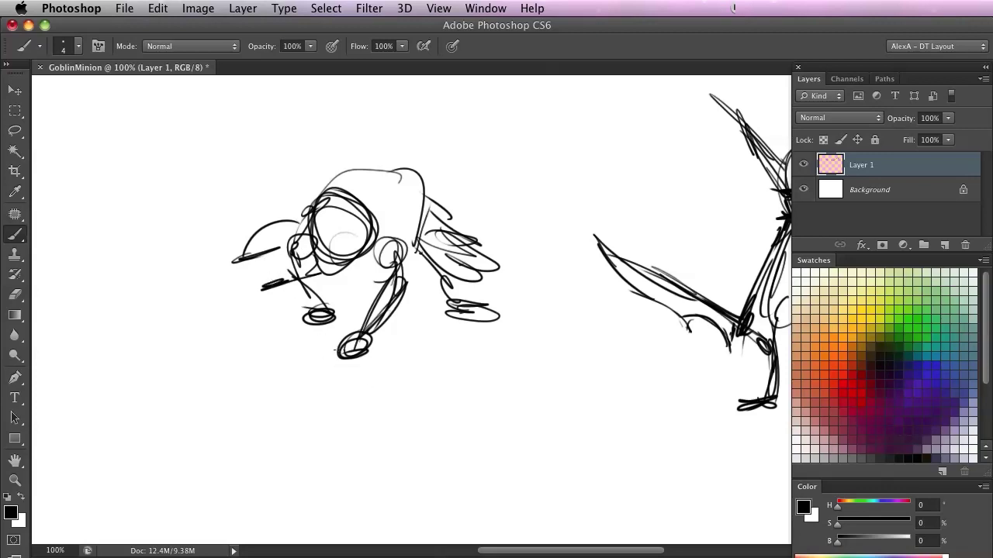
- Draw splayed, clawed fingers on both of the crawling goblin's hands
left_click_drag(340, 347, 319, 364)
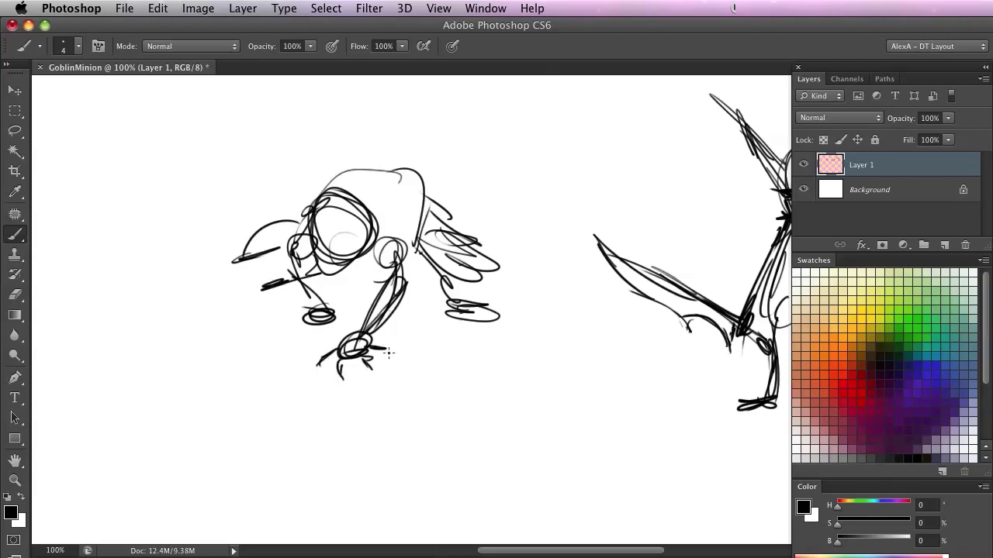
left_click_drag(305, 317, 266, 329)
mouse_move(333, 315)
left_mouse_down()
mouse_move(346, 319)
mouse_move(288, 320)
left_mouse_up()
left_click_drag(306, 356, 310, 387)
mouse_move(367, 358)
left_mouse_down()
mouse_move(419, 308)
mouse_move(394, 341)
left_mouse_up()
- Draw two slanted, angry eyes on the crawling goblin's face and a pointed ear on each side of its head
mouse_move(400, 280)
left_mouse_down()
mouse_move(398, 293)
mouse_move(383, 290)
left_mouse_up()
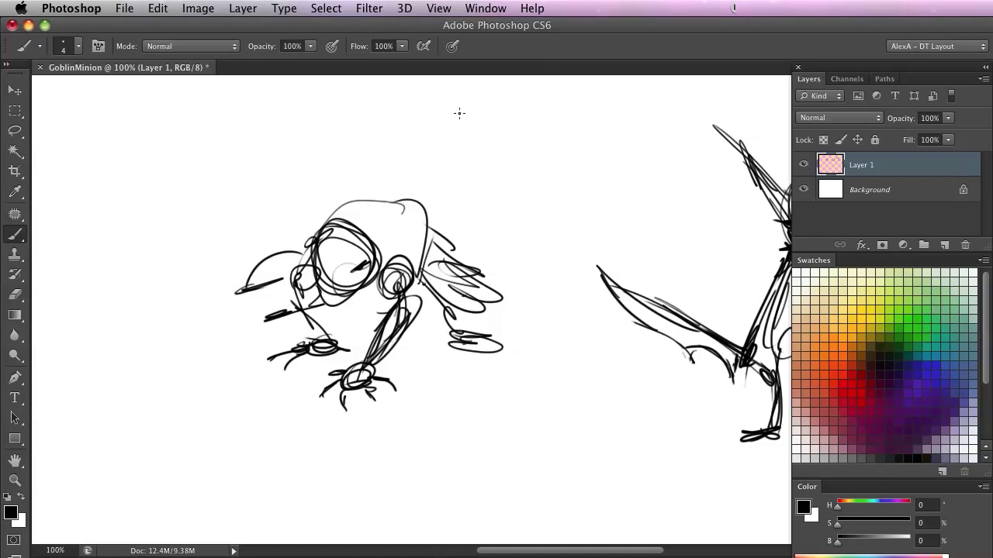
left_click_drag(380, 280, 421, 283)
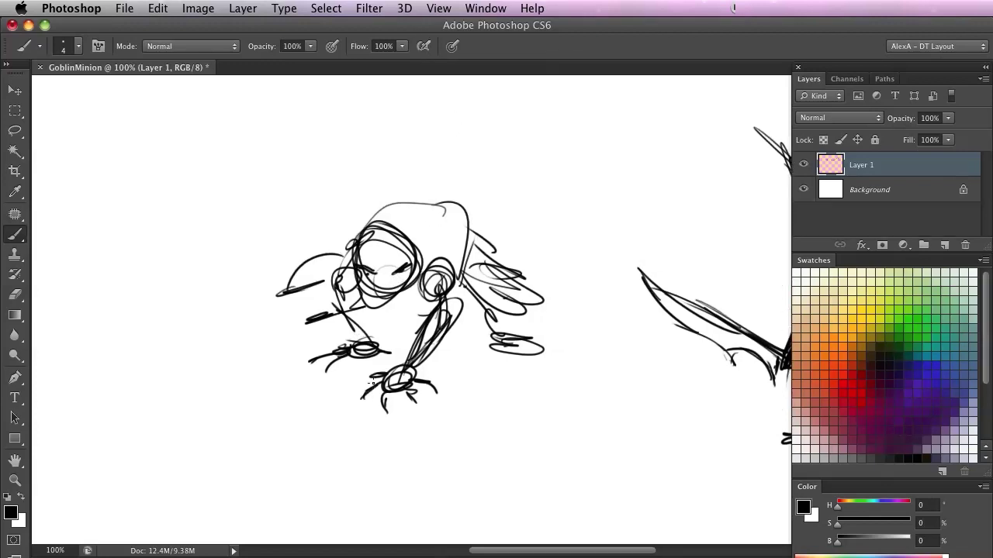
left_click_drag(436, 209, 415, 245)
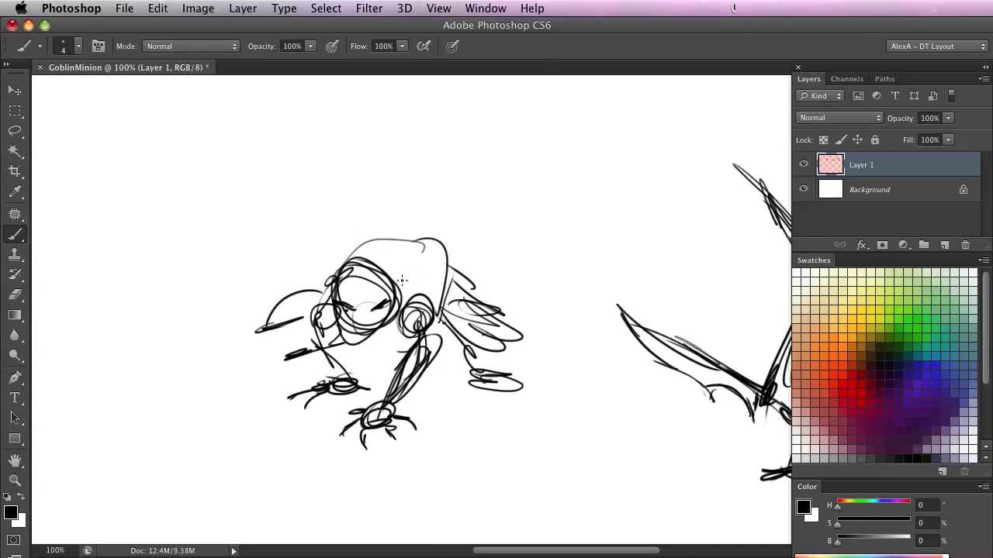
mouse_move(399, 290)
left_mouse_down()
mouse_move(433, 231)
mouse_move(398, 303)
left_mouse_up()
left_click_drag(310, 270, 340, 292)
left_click_drag(305, 254, 335, 295)
- Sketch two long, thin weapons crossing over the crawling goblin's back
left_click_drag(478, 327, 480, 360)
left_click_drag(323, 296, 485, 263)
mouse_move(378, 281)
left_mouse_down()
mouse_move(535, 260)
mouse_move(254, 305)
left_mouse_up()
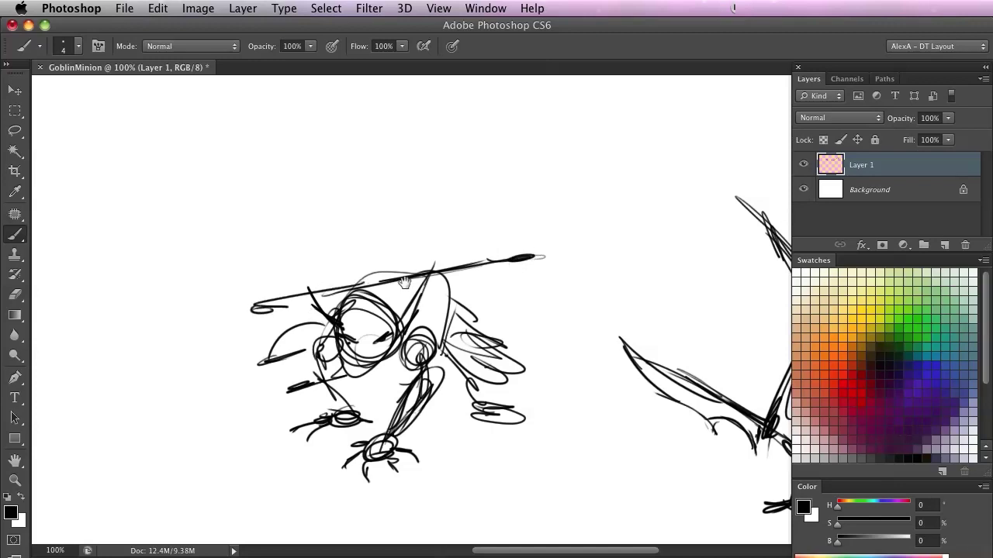
left_click_drag(478, 308, 326, 245)
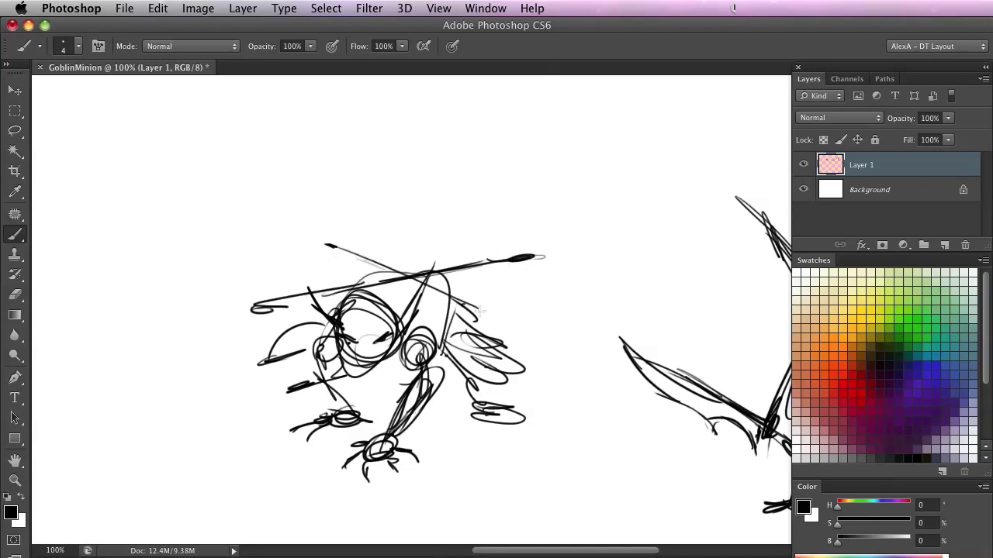
- Add toes to both of the crawling goblin's feet and reinforce the lines of the far leg
left_click_drag(408, 448, 394, 391)
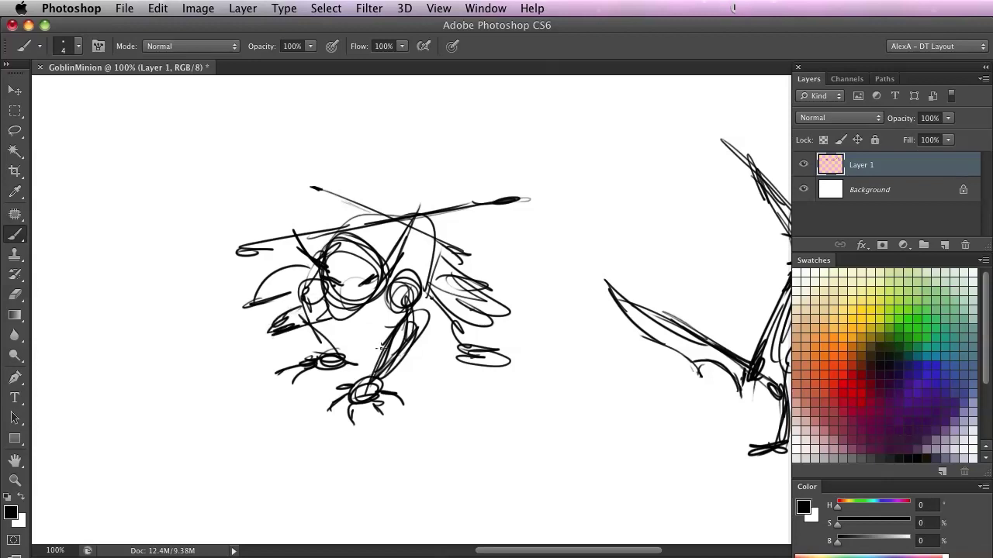
mouse_move(498, 359)
left_mouse_down()
mouse_move(489, 373)
mouse_move(516, 366)
left_mouse_up()
scroll(305, 412, "left", 5)
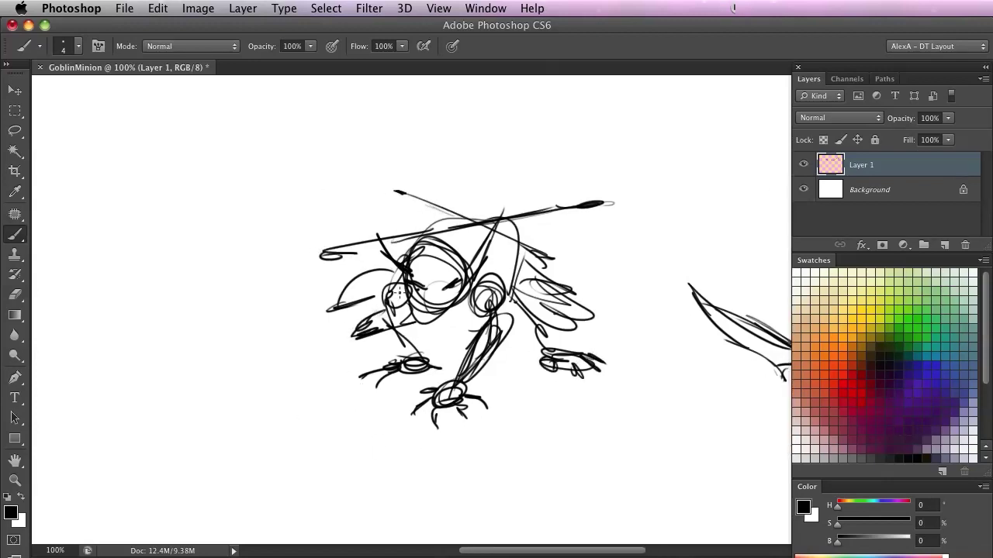
left_click_drag(332, 312, 386, 295)
left_click_drag(338, 301, 394, 276)
- Sketch a round head and a short shoulder line for a fourth figure in the blank space below the first goblin
mouse_move(473, 472)
left_mouse_down()
mouse_move(277, 387)
mouse_move(534, 379)
mouse_move(683, 402)
left_mouse_up()
mouse_move(667, 436)
left_mouse_down()
mouse_move(335, 369)
mouse_move(356, 377)
left_mouse_up()
left_click_drag(700, 389, 349, 350)
left_click_drag(533, 355, 461, 353)
scroll(461, 352, "down", 4)
scroll(461, 352, "left", 1)
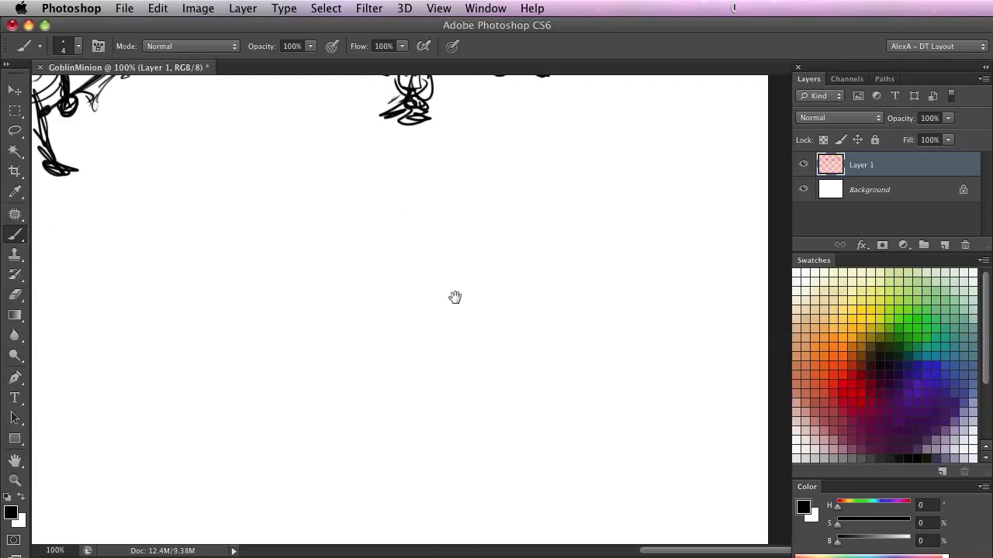
scroll(448, 301, "left", 1)
scroll(429, 301, "up", 1)
scroll(421, 265, "up", 2)
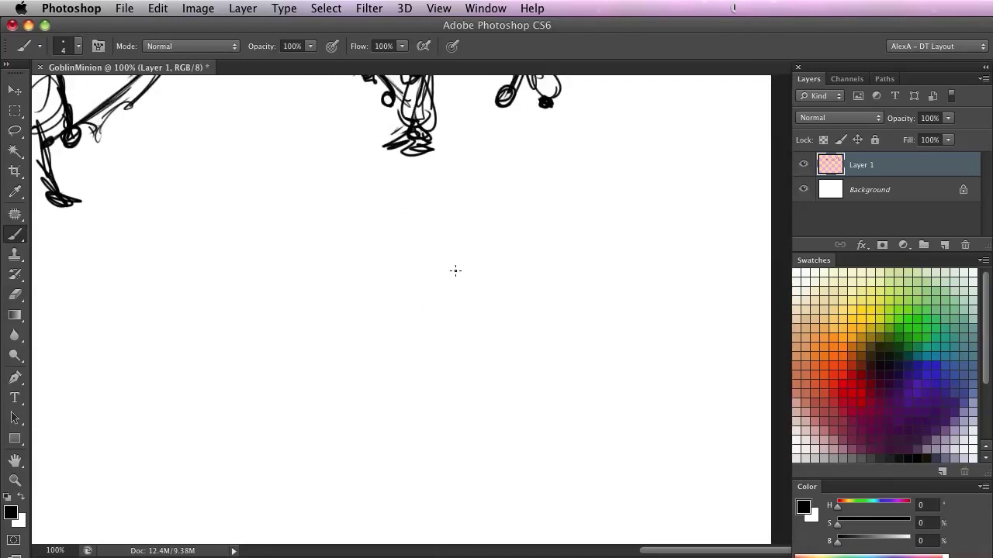
mouse_move(443, 228)
left_mouse_down()
mouse_move(437, 284)
mouse_move(434, 275)
mouse_move(527, 247)
left_mouse_up()
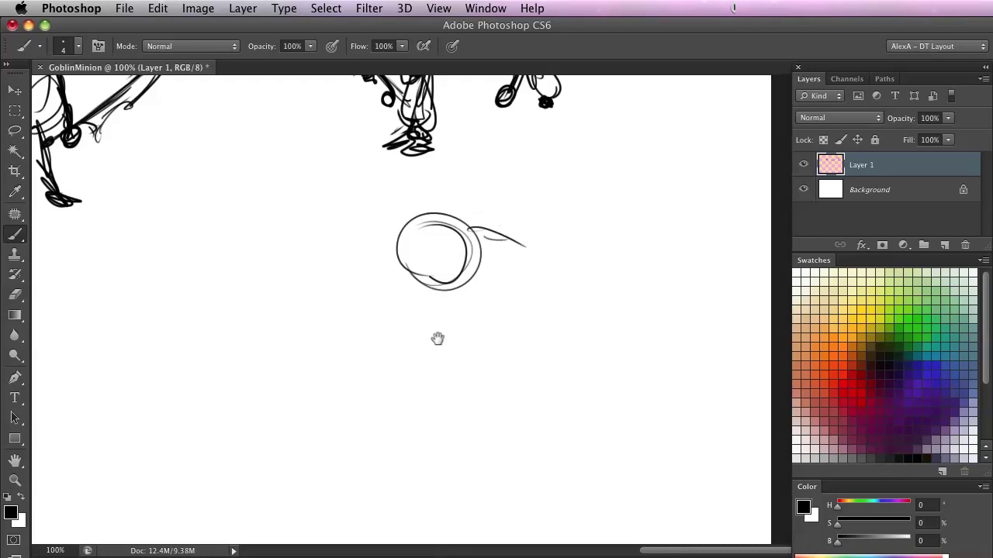
- Extend the fourth figure's back in a long downward curve and add a line for its near upper arm
scroll(467, 352, "up", 18)
scroll(361, 443, "down", 20)
left_click_drag(582, 238, 505, 202)
left_click_drag(515, 224, 567, 276)
left_click_drag(421, 319, 421, 281)
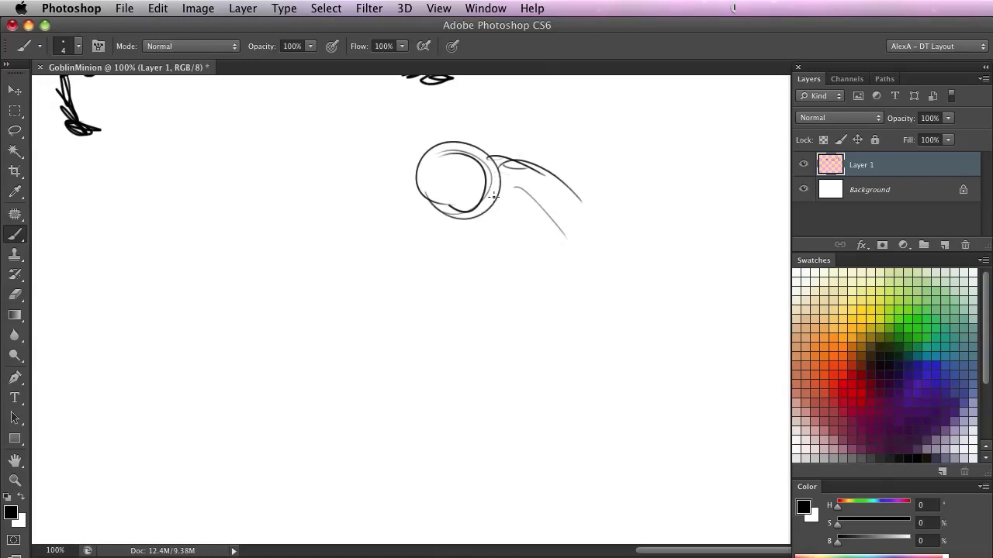
- Draw two thick arms reaching down from the fourth figure's shoulders, each ending in a large round fist
mouse_move(526, 305)
left_mouse_down()
mouse_move(535, 331)
mouse_move(499, 331)
mouse_move(503, 357)
left_mouse_up()
mouse_move(501, 313)
left_mouse_down()
mouse_move(527, 220)
mouse_move(556, 227)
mouse_move(537, 339)
left_mouse_up()
left_click_drag(404, 318, 410, 312)
left_click_drag(447, 268, 409, 334)
left_click_drag(428, 329, 473, 215)
mouse_move(473, 215)
left_mouse_down()
mouse_move(413, 301)
mouse_move(442, 252)
left_mouse_up()
- Sketch the fourth figure's chest and belly lines and a small hind leg ending in a round foot
mouse_move(437, 373)
left_mouse_down()
mouse_move(437, 318)
mouse_move(506, 265)
mouse_move(539, 185)
left_mouse_up()
mouse_move(591, 223)
left_mouse_down()
mouse_move(582, 277)
mouse_move(552, 301)
mouse_move(565, 332)
mouse_move(555, 265)
mouse_move(588, 355)
left_mouse_up()
left_click_drag(475, 283, 442, 320)
left_click_drag(443, 321, 495, 280)
mouse_move(451, 299)
left_mouse_down()
mouse_move(483, 269)
mouse_move(480, 241)
left_mouse_up()
mouse_move(479, 243)
left_mouse_down()
mouse_move(461, 281)
mouse_move(453, 248)
mouse_move(464, 235)
left_mouse_up()
mouse_move(530, 270)
left_mouse_down()
mouse_move(513, 288)
mouse_move(543, 234)
mouse_move(565, 257)
left_mouse_up()
- Draw heavy brows, eyes, a flat nose, a wide dark mouth and a jutting jaw on the fourth figure's face
mouse_move(556, 242)
left_mouse_down()
mouse_move(465, 169)
mouse_move(474, 231)
mouse_move(377, 225)
left_mouse_up()
left_click_drag(346, 299, 331, 317)
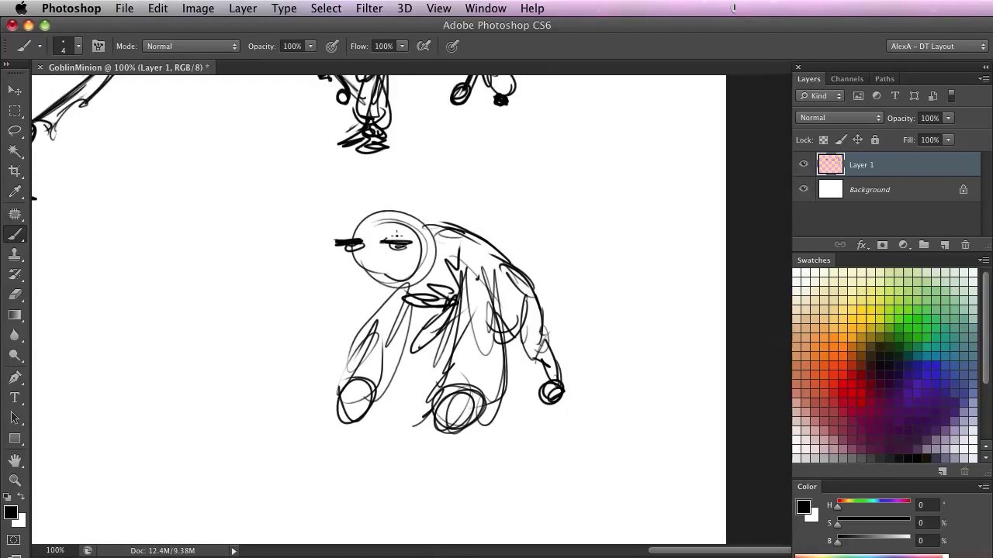
mouse_move(413, 235)
left_mouse_down()
mouse_move(368, 242)
mouse_move(377, 258)
mouse_move(347, 268)
mouse_move(405, 265)
mouse_move(343, 262)
left_mouse_up()
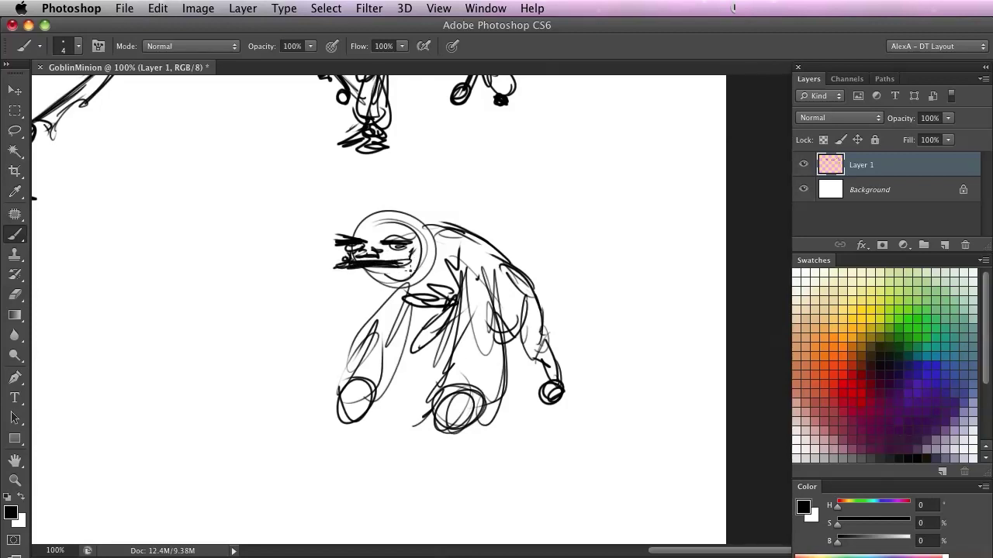
mouse_move(446, 251)
left_mouse_down()
mouse_move(393, 280)
mouse_move(434, 275)
mouse_move(346, 284)
left_mouse_up()
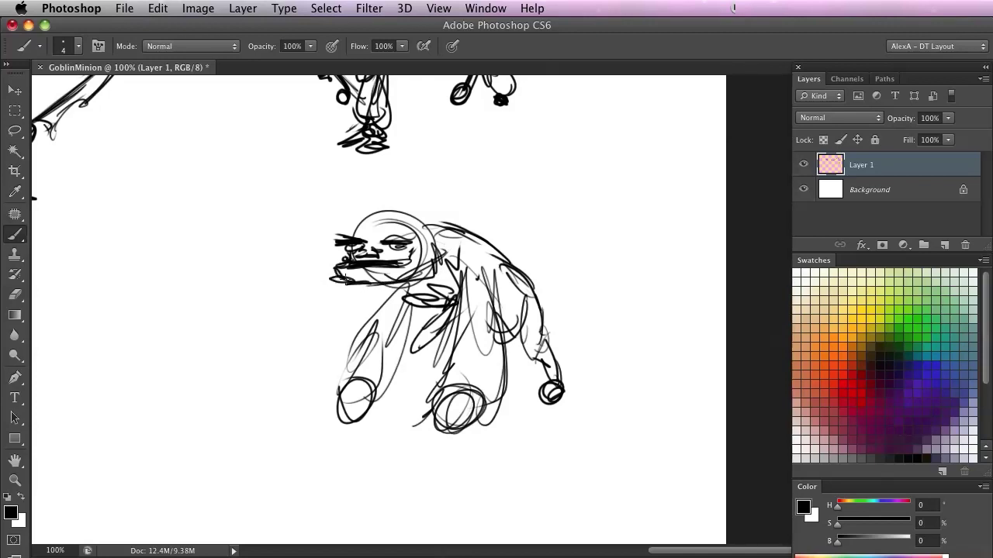
- Reshape the top of the fourth figure's head and add a short pointed ear on each side
mouse_move(340, 239)
left_mouse_down()
mouse_move(404, 214)
mouse_move(439, 221)
left_mouse_up()
key("space")
mouse_move(416, 239)
left_mouse_down()
mouse_move(395, 273)
mouse_move(447, 245)
left_mouse_up()
mouse_move(446, 241)
left_mouse_down()
mouse_move(426, 274)
mouse_move(410, 264)
left_mouse_up()
key("space")
left_click_drag(380, 150, 386, 402)
mouse_move(247, 427)
left_mouse_down()
mouse_move(332, 328)
mouse_move(354, 247)
left_mouse_up()
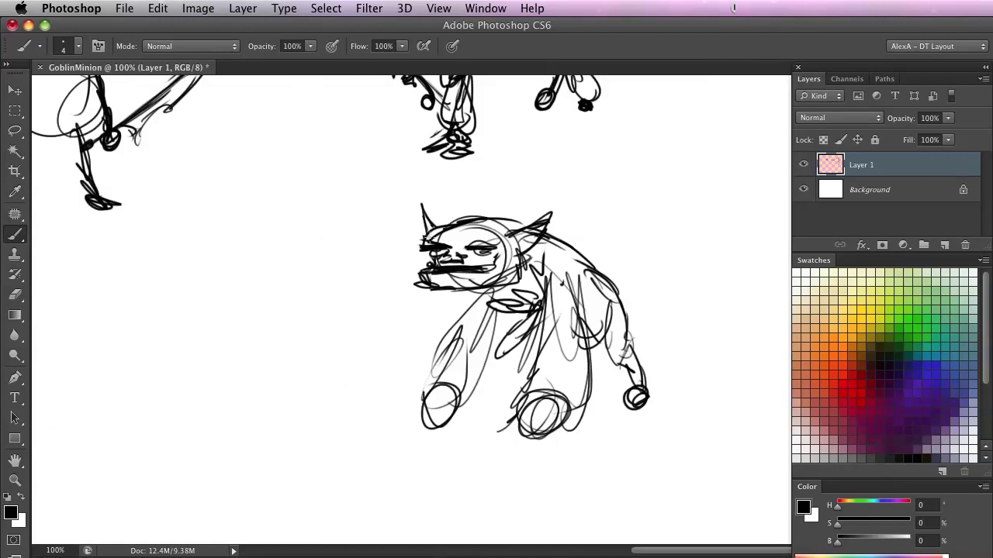
- Draw thick, curled fingers and a thumb on the fourth figure's near fist
key("space")
left_click_drag(400, 328, 403, 303)
left_click_drag(420, 351, 381, 279)
left_click_drag(493, 299, 474, 327)
mouse_move(479, 312)
left_mouse_down()
mouse_move(470, 349)
mouse_move(481, 329)
mouse_move(500, 347)
left_mouse_up()
left_click_drag(543, 323, 535, 336)
left_click_drag(542, 331, 527, 351)
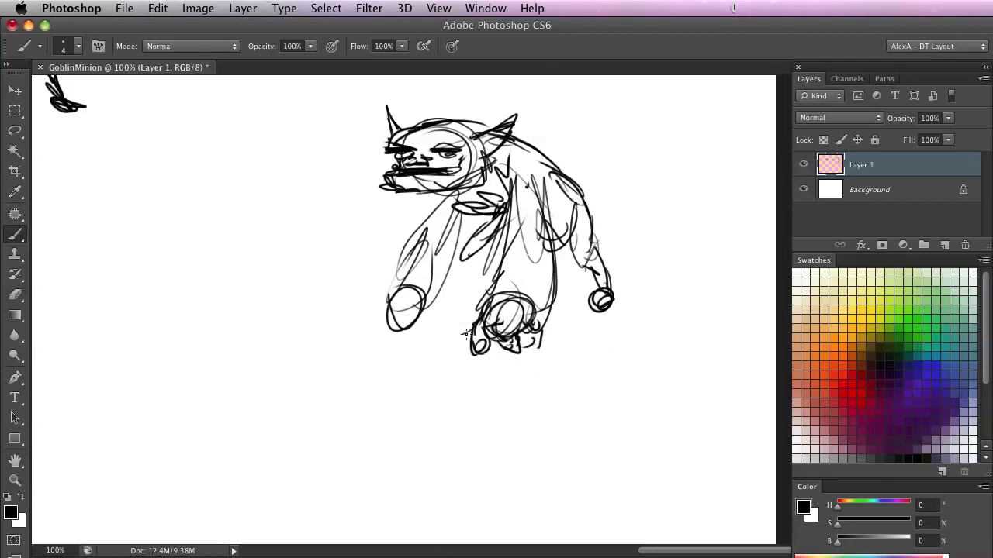
- Darken the outline of the fourth figure's near arm from the shoulder down to the wrist and thumb
left_click_drag(470, 333, 476, 307)
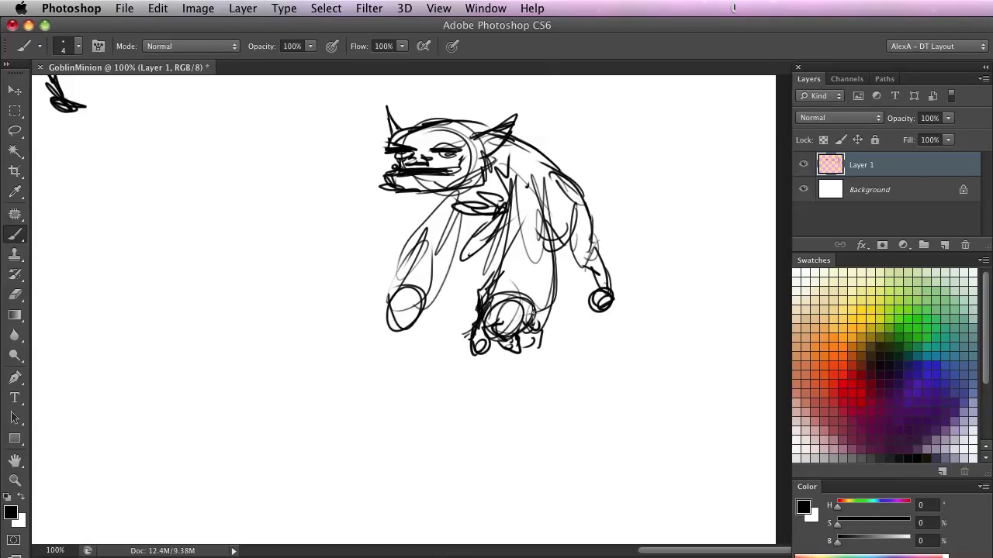
mouse_move(532, 320)
left_mouse_down()
mouse_move(495, 239)
mouse_move(555, 268)
mouse_move(551, 250)
mouse_move(539, 307)
left_mouse_up()
left_click_drag(509, 209, 497, 260)
left_click_drag(494, 170, 507, 201)
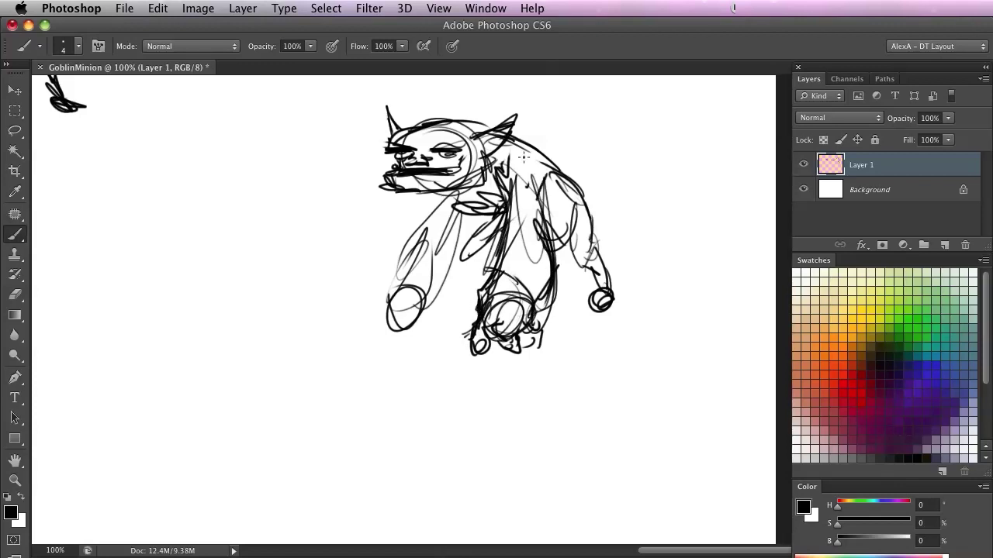
- Reinforce the outer and inner edges of the fourth figure's far forearm
left_click_drag(391, 277, 359, 323)
mouse_move(389, 338)
left_mouse_down()
mouse_move(411, 312)
mouse_move(422, 266)
left_mouse_up()
mouse_move(365, 308)
left_mouse_down()
mouse_move(408, 256)
mouse_move(398, 256)
left_mouse_up()
left_click_drag(369, 305, 382, 279)
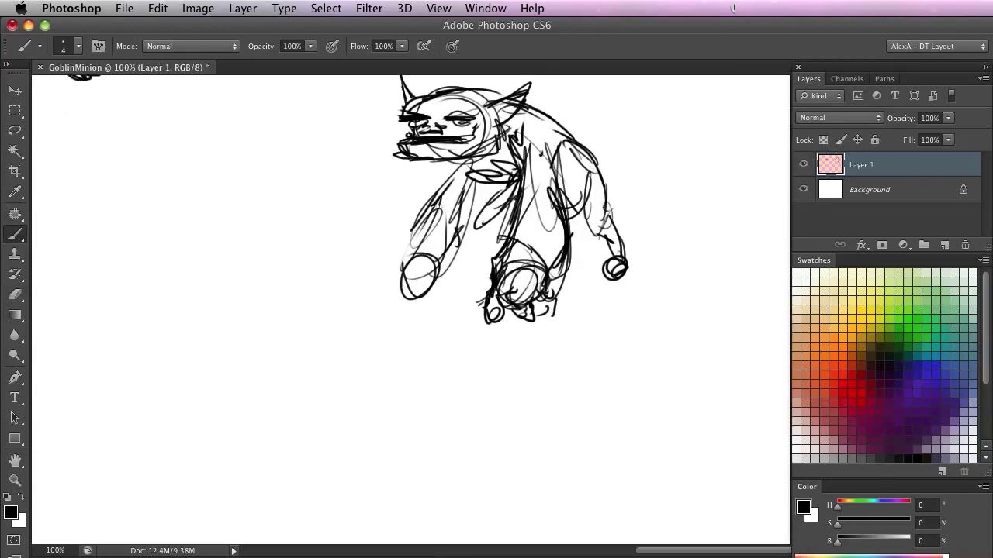
- Thicken the far arm up to the shoulder and sketch long, curved claw shapes sweeping down from its forearm
left_click_drag(413, 220, 395, 246)
left_click_drag(415, 207, 394, 258)
mouse_move(456, 232)
left_mouse_down()
mouse_move(428, 279)
mouse_move(387, 260)
mouse_move(393, 313)
mouse_move(398, 272)
mouse_move(410, 262)
left_mouse_up()
mouse_move(395, 224)
left_mouse_down()
mouse_move(397, 262)
mouse_move(356, 290)
mouse_move(357, 308)
mouse_move(357, 294)
left_mouse_up()
mouse_move(402, 208)
left_mouse_down()
mouse_move(362, 299)
mouse_move(361, 331)
mouse_move(379, 299)
left_mouse_up()
left_click_drag(413, 245, 389, 267)
left_click_drag(418, 227, 396, 256)
mouse_move(408, 223)
left_mouse_down()
mouse_move(411, 245)
mouse_move(439, 261)
left_mouse_up()
mouse_move(443, 222)
left_mouse_down()
mouse_move(428, 247)
mouse_move(426, 287)
left_mouse_up()
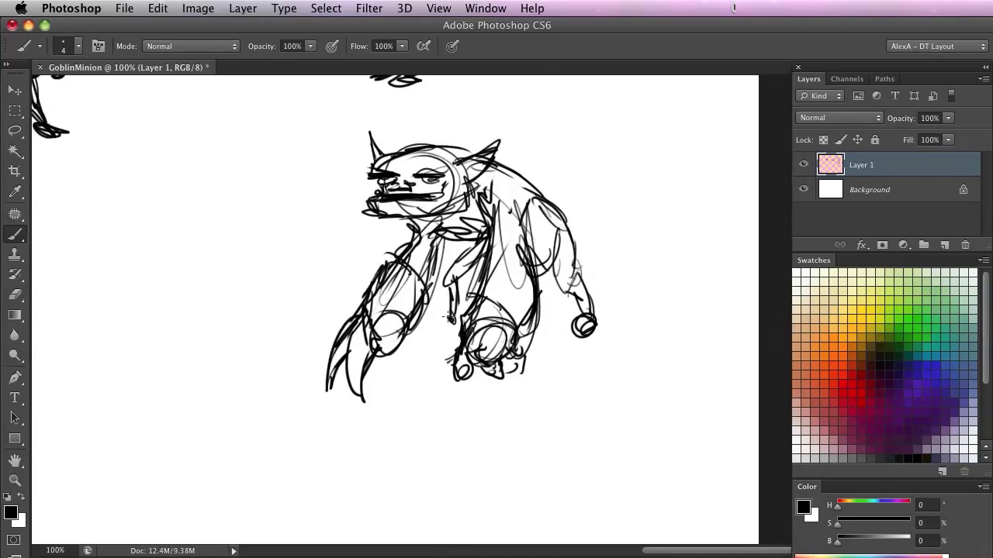
- Sketch the egg-shaped head, sloping torso and large round belly of a fifth, obese figure beside the fourth
mouse_move(274, 372)
left_mouse_down()
mouse_move(447, 386)
mouse_move(281, 412)
mouse_move(349, 400)
mouse_move(481, 321)
mouse_move(481, 335)
mouse_move(439, 303)
mouse_move(377, 374)
mouse_move(459, 283)
mouse_move(440, 251)
mouse_move(445, 319)
left_mouse_up()
mouse_move(467, 204)
left_mouse_down()
mouse_move(423, 171)
mouse_move(434, 232)
mouse_move(465, 228)
mouse_move(460, 184)
mouse_move(425, 234)
mouse_move(423, 200)
mouse_move(416, 225)
left_mouse_up()
left_click_drag(373, 300, 377, 280)
mouse_move(415, 203)
left_mouse_down()
mouse_move(375, 304)
mouse_move(499, 341)
mouse_move(380, 343)
mouse_move(507, 304)
mouse_move(415, 349)
left_mouse_up()
mouse_move(493, 238)
left_mouse_down()
mouse_move(507, 221)
mouse_move(487, 232)
left_mouse_up()
left_click_drag(403, 227, 417, 206)
- Draw the fifth figure's rounded shoulder and both long arms hanging beside the belly
left_click_drag(375, 313, 377, 288)
left_click_drag(401, 216, 377, 290)
mouse_move(392, 254)
left_mouse_down()
mouse_move(375, 300)
mouse_move(499, 250)
left_mouse_up()
left_click_drag(385, 300, 387, 283)
left_click_drag(407, 221, 386, 262)
left_click_drag(512, 225, 528, 255)
mouse_move(518, 215)
left_mouse_down()
mouse_move(543, 285)
mouse_move(496, 241)
left_mouse_up()
left_click_drag(473, 203, 512, 260)
left_click_drag(508, 194, 541, 254)
- Reinforce the fifth figure's arm and belly outlines and finish its hands and short, stubby legs
mouse_move(410, 200)
left_mouse_down()
mouse_move(388, 223)
mouse_move(365, 282)
left_mouse_up()
left_click_drag(370, 307, 379, 267)
left_click_drag(379, 267, 381, 298)
left_click_drag(379, 269, 390, 314)
mouse_move(531, 262)
left_mouse_down()
mouse_move(472, 304)
mouse_move(484, 284)
mouse_move(500, 318)
left_mouse_up()
mouse_move(400, 304)
left_mouse_down()
mouse_move(428, 288)
mouse_move(395, 321)
left_mouse_up()
scroll(477, 168, "up", 3)
left_click_drag(479, 265, 402, 258)
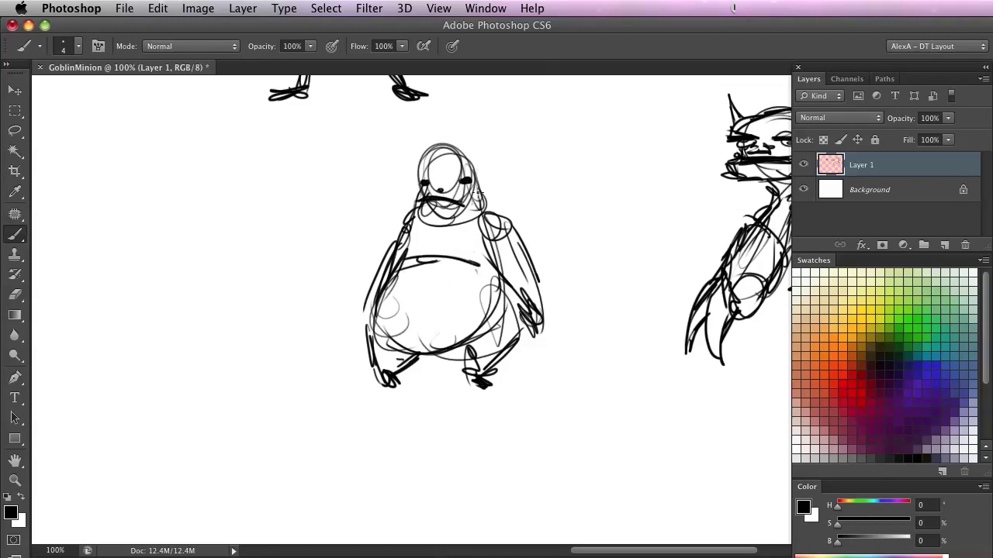
- Add small pointed ears to both sides of the fifth figure's head
left_click_drag(422, 183, 408, 175)
mouse_move(407, 175)
left_mouse_down()
mouse_move(416, 198)
mouse_move(423, 188)
left_mouse_up()
mouse_move(421, 168)
left_mouse_down()
mouse_move(415, 205)
mouse_move(443, 192)
left_mouse_up()
- Draw a long-handled mace with a round spiked head beside the fifth figure and an arm reaching to its shaft
scroll(342, 309, "up", 2)
scroll(342, 310, "left", 3)
mouse_move(452, 285)
left_mouse_down()
mouse_move(400, 293)
mouse_move(410, 383)
left_mouse_up()
left_click_drag(377, 214, 405, 403)
mouse_move(357, 258)
left_mouse_down()
mouse_move(414, 210)
mouse_move(417, 243)
mouse_move(355, 265)
mouse_move(378, 194)
mouse_move(442, 182)
left_mouse_up()
left_click_drag(398, 274, 417, 406)
left_click_drag(417, 308, 416, 348)
mouse_move(468, 287)
left_mouse_down()
mouse_move(518, 248)
mouse_move(535, 303)
left_mouse_up()
left_click_drag(521, 268, 533, 304)
left_click_drag(536, 291, 544, 328)
left_click_drag(484, 369, 463, 285)
- Rough in a tilted oval head with small dark eyes for a sixth figure in the blank area beside the mace
left_click_drag(334, 425, 518, 385)
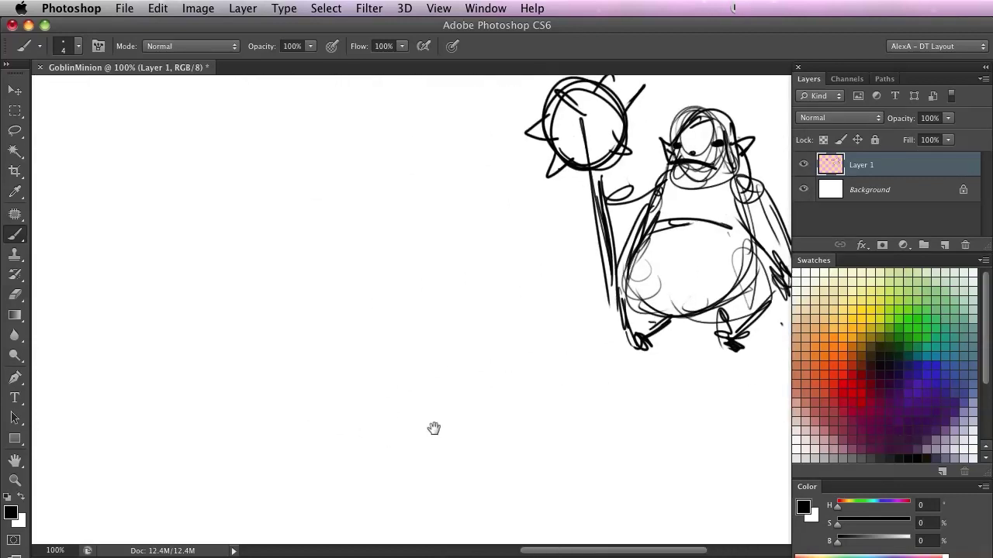
left_click_drag(387, 380, 195, 366)
left_click_drag(284, 370, 509, 411)
scroll(318, 237, "up", 2)
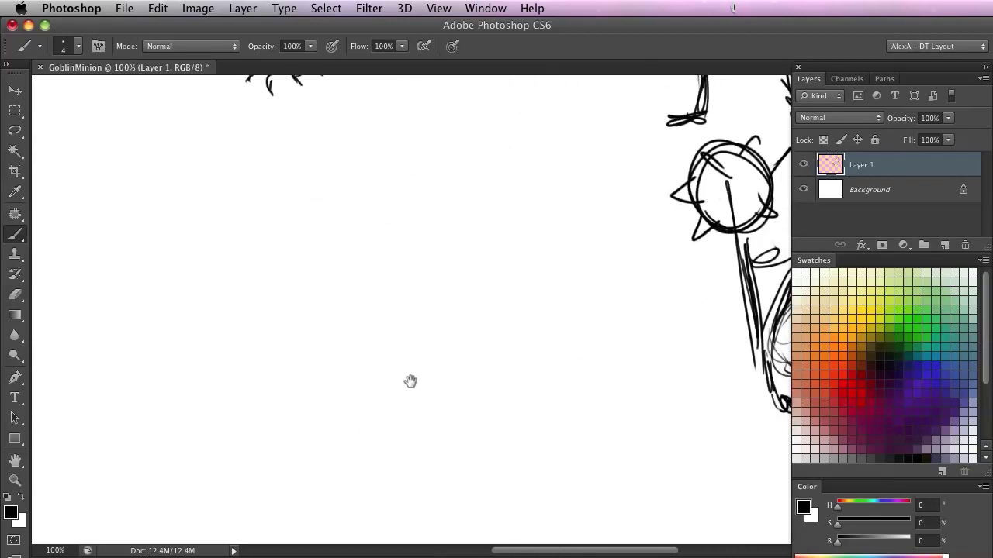
scroll(442, 325, "down", 2)
scroll(223, 386, "right", 8)
left_click_drag(223, 386, 429, 345)
left_click_drag(367, 317, 324, 366)
mouse_move(414, 353)
left_mouse_down()
mouse_move(336, 315)
mouse_move(313, 320)
mouse_move(386, 296)
mouse_move(338, 266)
mouse_move(356, 204)
left_mouse_up()
left_click_drag(332, 253, 353, 215)
mouse_move(334, 315)
left_mouse_down()
mouse_move(311, 365)
mouse_move(382, 284)
mouse_move(313, 337)
left_mouse_up()
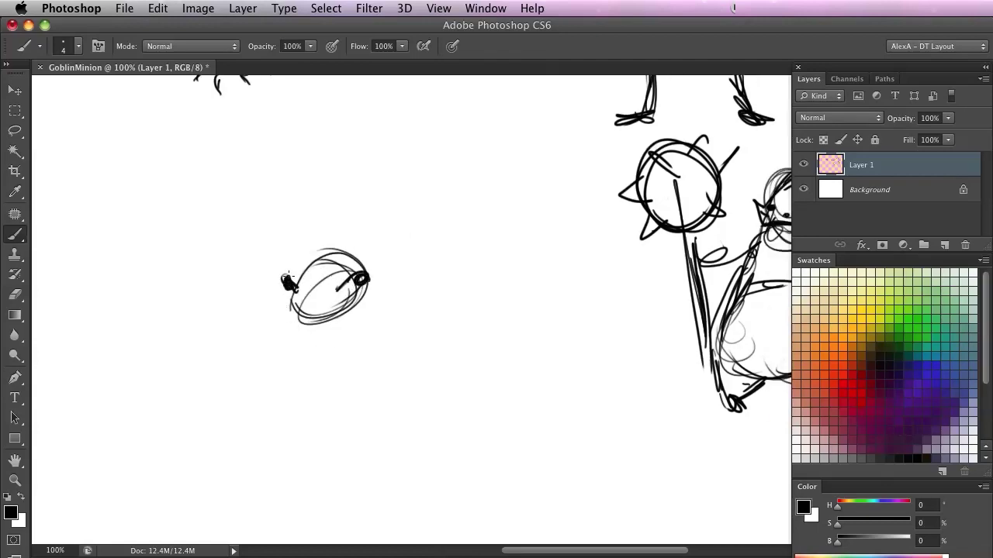
- Give the sixth figure a heavy brow, a wide mouth with jagged teeth and a rounded lower jaw
mouse_move(307, 270)
left_mouse_down()
mouse_move(326, 251)
mouse_move(358, 304)
mouse_move(326, 301)
mouse_move(362, 301)
left_mouse_up()
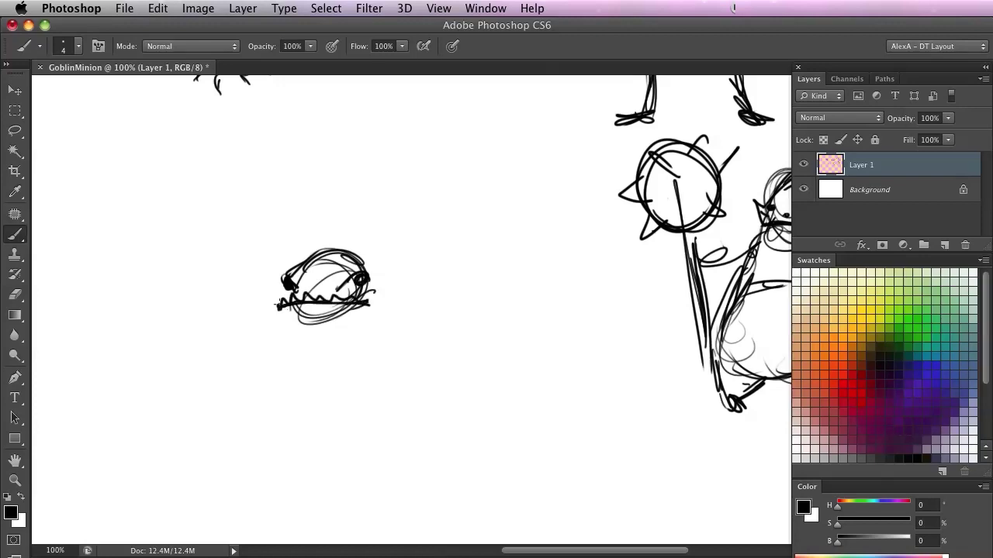
mouse_move(279, 307)
left_mouse_down()
mouse_move(376, 295)
mouse_move(313, 315)
left_mouse_up()
left_click_drag(341, 260, 378, 245)
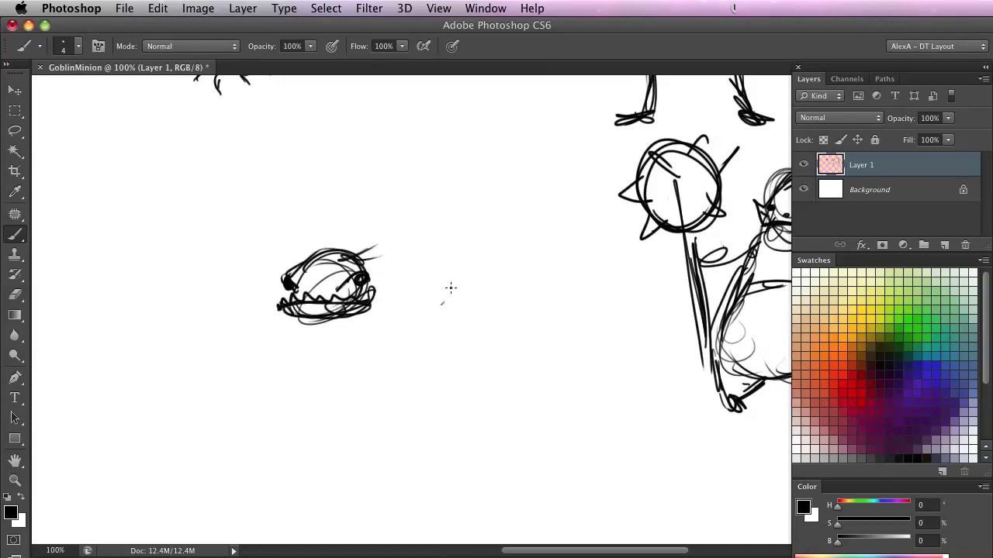
- Sketch circles for the sixth figure's shoulder behind the head and add tall pointed ears and a protruding snout
mouse_move(432, 289)
left_mouse_down()
mouse_move(422, 279)
mouse_move(405, 290)
left_mouse_up()
mouse_move(388, 354)
left_mouse_down()
mouse_move(402, 298)
mouse_move(331, 331)
left_mouse_up()
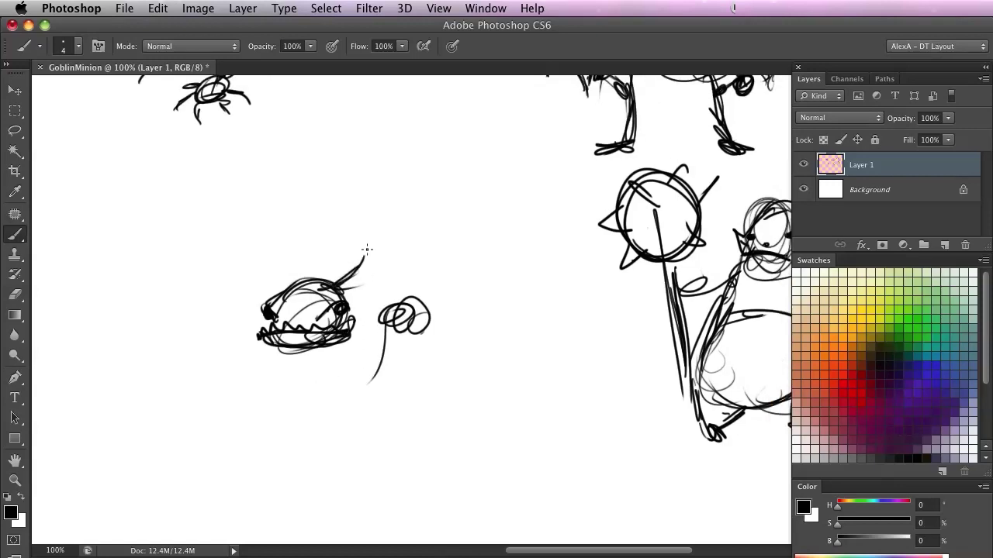
mouse_move(364, 249)
left_mouse_down()
mouse_move(356, 306)
mouse_move(347, 275)
left_mouse_up()
left_click_drag(288, 254, 278, 304)
left_click_drag(330, 351, 328, 308)
left_click_drag(250, 291, 262, 271)
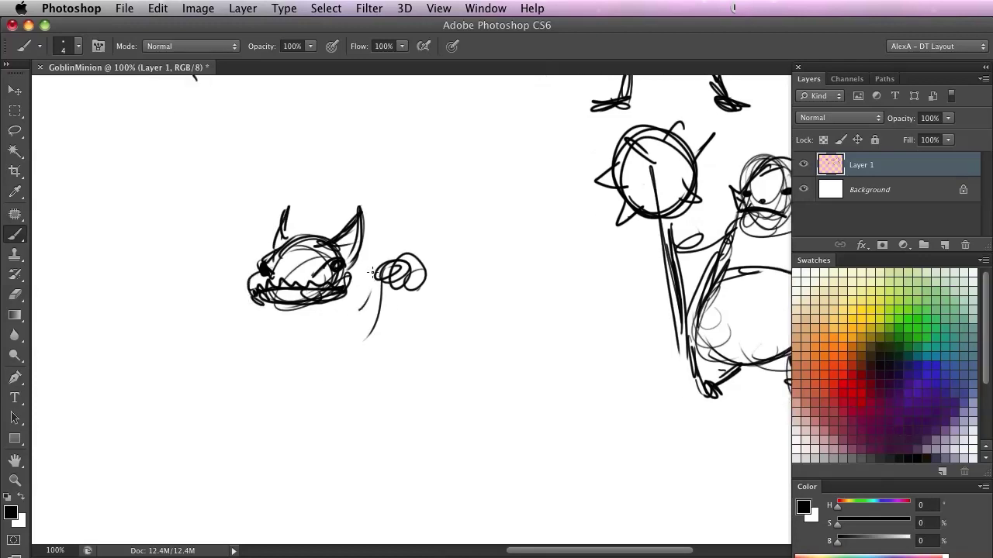
- Draw the crouching sixth figure's near arm from the shoulder to a round, clawed hand and start its far hand
left_click_drag(374, 277, 416, 199)
left_click_drag(340, 282, 338, 282)
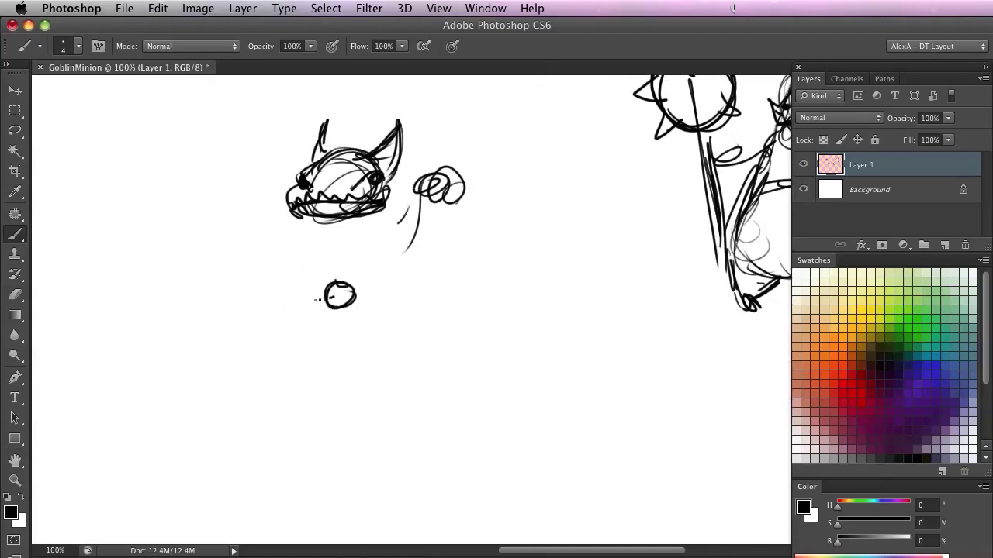
left_click_drag(294, 324, 314, 325)
mouse_move(360, 283)
left_mouse_down()
mouse_move(457, 228)
mouse_move(371, 294)
left_mouse_up()
mouse_move(366, 296)
left_mouse_down()
mouse_move(468, 251)
mouse_move(453, 208)
left_mouse_up()
left_click_drag(459, 183, 445, 217)
left_click_drag(428, 166, 439, 243)
mouse_move(429, 165)
left_mouse_down()
mouse_move(441, 141)
mouse_move(449, 164)
left_mouse_up()
left_click_drag(340, 232, 334, 276)
- Draw the sixth figure's raised hip, thin hind leg and clawed foot
scroll(481, 183, "up", 4)
scroll(481, 183, "right", 5)
mouse_move(441, 212)
left_mouse_down()
mouse_move(446, 194)
mouse_move(439, 217)
left_mouse_up()
left_click_drag(444, 223, 445, 313)
left_click_drag(334, 369, 343, 360)
left_click_drag(448, 279, 446, 312)
left_click_drag(448, 304, 501, 318)
mouse_move(501, 318)
left_mouse_down()
mouse_move(449, 303)
mouse_move(510, 345)
left_mouse_up()
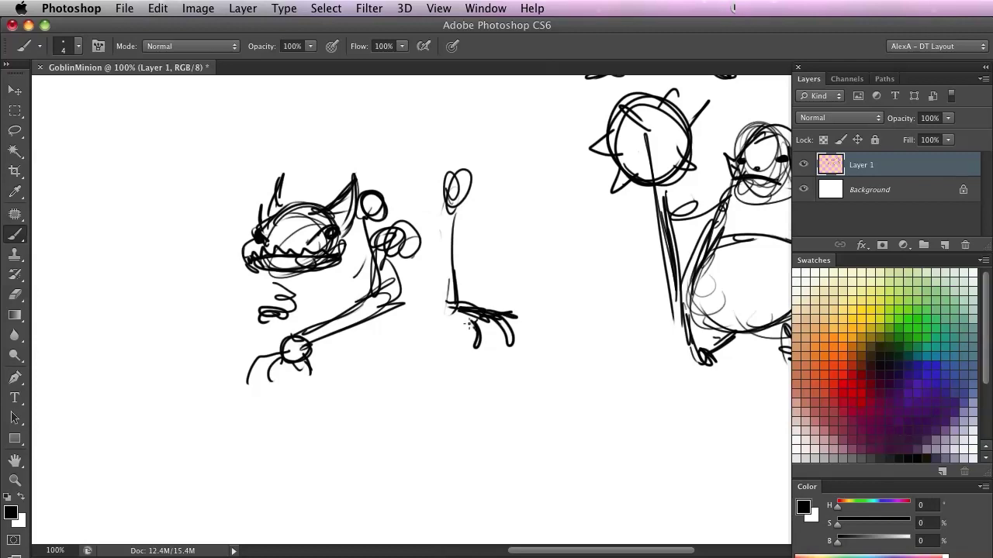
- Add spikes to the sixth figure's elbow and hip, then complete its back, far ear, bristling hair and far claws
left_click_drag(422, 294, 417, 375)
mouse_move(460, 269)
left_mouse_down()
mouse_move(467, 233)
mouse_move(453, 216)
left_mouse_up()
left_click_drag(453, 216, 454, 252)
left_click_drag(397, 379, 403, 349)
mouse_move(241, 350)
left_mouse_down()
mouse_move(261, 396)
mouse_move(240, 331)
left_mouse_up()
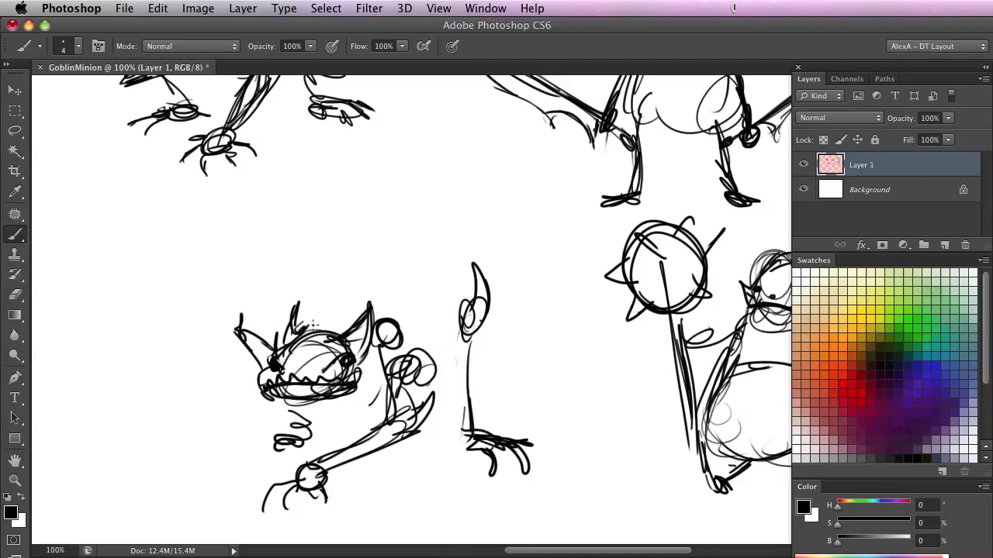
mouse_move(425, 332)
left_mouse_down()
mouse_move(421, 317)
mouse_move(396, 306)
left_mouse_up()
left_click_drag(439, 356, 429, 343)
mouse_move(272, 430)
left_mouse_down()
mouse_move(300, 345)
mouse_move(314, 353)
mouse_move(276, 380)
mouse_move(259, 370)
left_mouse_up()
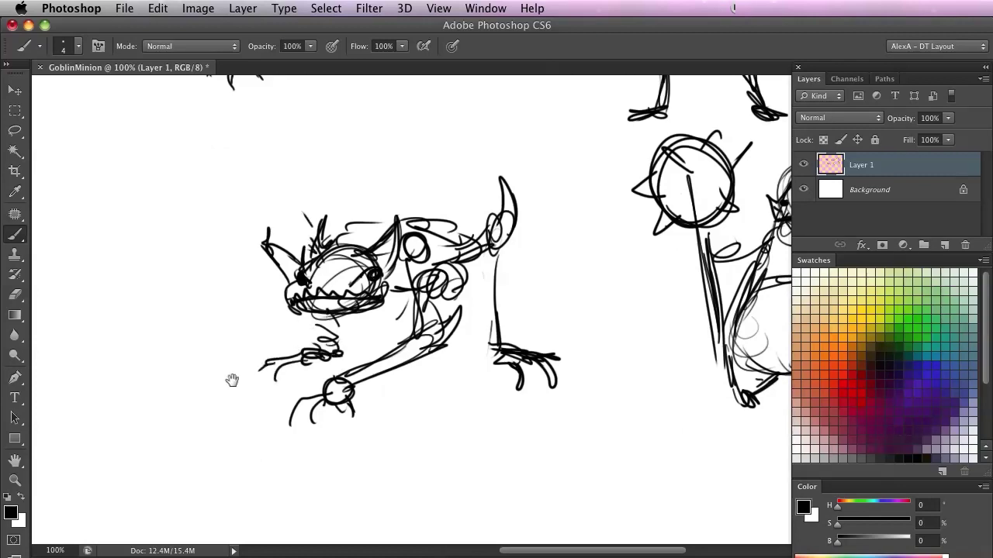
- Rough in an oval head for a seventh figure in the empty space beside the crouching one
scroll(255, 401, "left", 10)
scroll(379, 443, "left", 3)
scroll(290, 423, "right", 5)
scroll(387, 210, "left", 3)
left_click_drag(381, 339, 409, 346)
left_click_drag(405, 276, 409, 292)
scroll(377, 231, "left", 2)
scroll(369, 227, "down", 1)
scroll(366, 303, "up", 3)
scroll(366, 303, "right", 1)
mouse_move(377, 247)
left_mouse_down()
mouse_move(379, 188)
mouse_move(358, 188)
mouse_move(372, 246)
left_mouse_up()
left_click_drag(369, 260, 358, 229)
- Sketch the seventh figure's hunched shoulders and a long, bowed arm with a shaggy inner edge and small fist
mouse_move(378, 191)
left_mouse_down()
mouse_move(426, 207)
mouse_move(456, 235)
left_mouse_up()
mouse_move(409, 214)
left_mouse_down()
mouse_move(433, 248)
mouse_move(440, 293)
left_mouse_up()
left_click_drag(404, 180, 462, 245)
left_click_drag(343, 185, 321, 229)
mouse_move(472, 276)
left_mouse_down()
mouse_move(446, 351)
mouse_move(473, 306)
mouse_move(446, 200)
mouse_move(459, 326)
mouse_move(415, 209)
left_mouse_up()
left_click_drag(326, 188, 306, 236)
left_click_drag(329, 209, 306, 293)
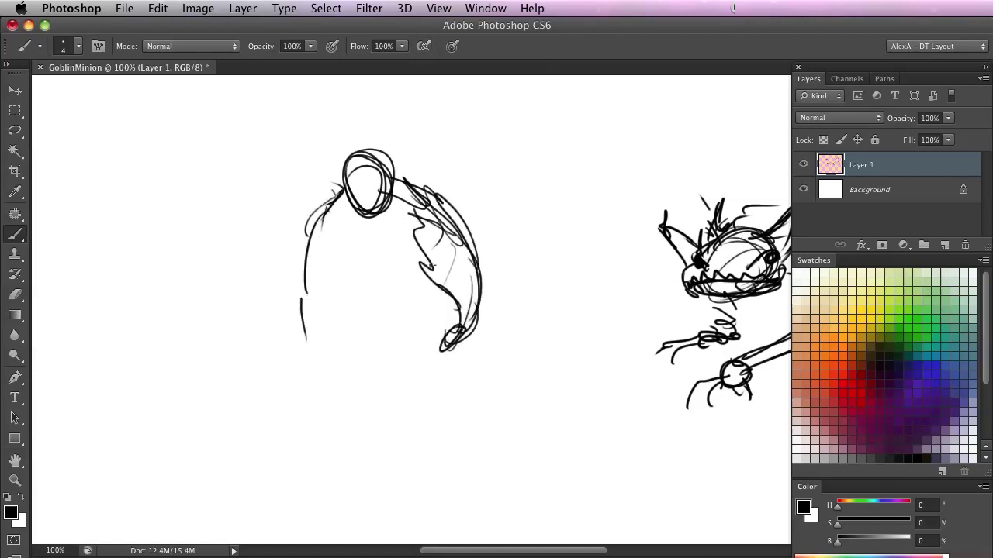
- Draw the seventh figure's torso sides and two lean legs in a wide stance
mouse_move(431, 263)
left_mouse_down()
mouse_move(383, 319)
mouse_move(394, 329)
left_mouse_up()
mouse_move(320, 233)
left_mouse_down()
mouse_move(353, 283)
mouse_move(339, 302)
mouse_move(299, 309)
left_mouse_up()
mouse_move(358, 290)
left_mouse_down()
mouse_move(354, 363)
mouse_move(348, 350)
left_mouse_up()
left_click_drag(358, 313, 374, 378)
left_click_drag(346, 335, 376, 380)
left_click_drag(327, 293, 365, 361)
mouse_move(302, 273)
left_mouse_down()
mouse_move(284, 376)
mouse_move(300, 315)
left_mouse_up()
mouse_move(298, 337)
left_mouse_down()
mouse_move(329, 293)
mouse_move(288, 342)
left_mouse_up()
- Define the seventh figure's waist and loosely place its other arm and hand
left_click_drag(365, 254, 393, 277)
left_click_drag(262, 265, 246, 300)
mouse_move(229, 339)
left_mouse_down()
mouse_move(242, 349)
mouse_move(229, 353)
left_mouse_up()
left_click_drag(382, 239, 359, 304)
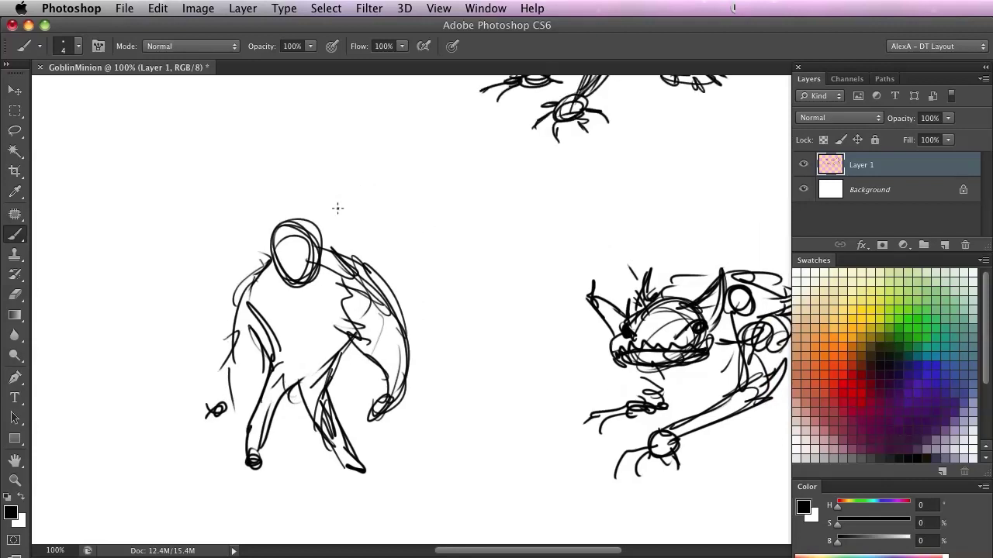
- Add large pointed ears and dark, scowling eyes to the seventh figure's head
mouse_move(320, 233)
left_mouse_down()
mouse_move(366, 212)
mouse_move(329, 259)
left_mouse_up()
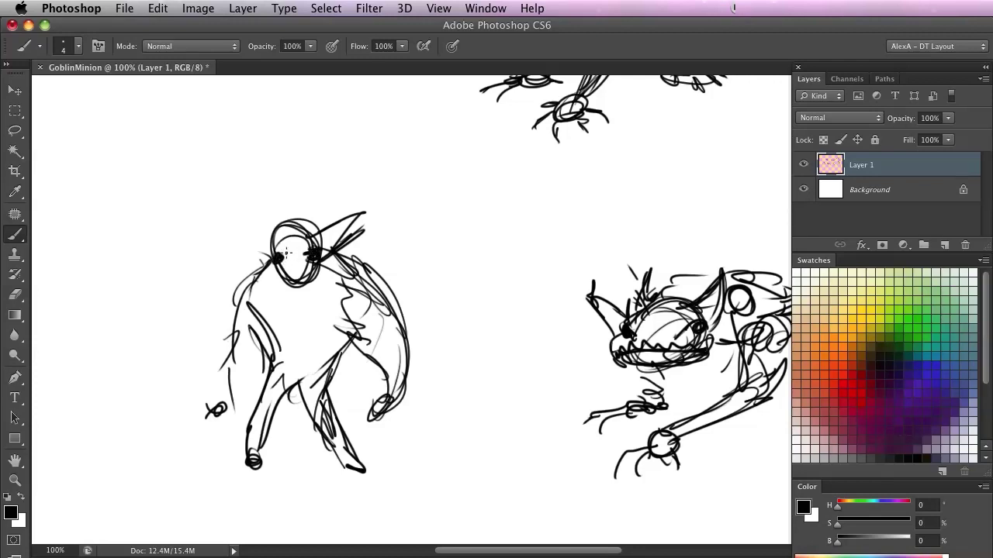
mouse_move(280, 240)
left_mouse_down()
mouse_move(243, 213)
mouse_move(273, 256)
left_mouse_up()
left_click_drag(347, 345, 332, 337)
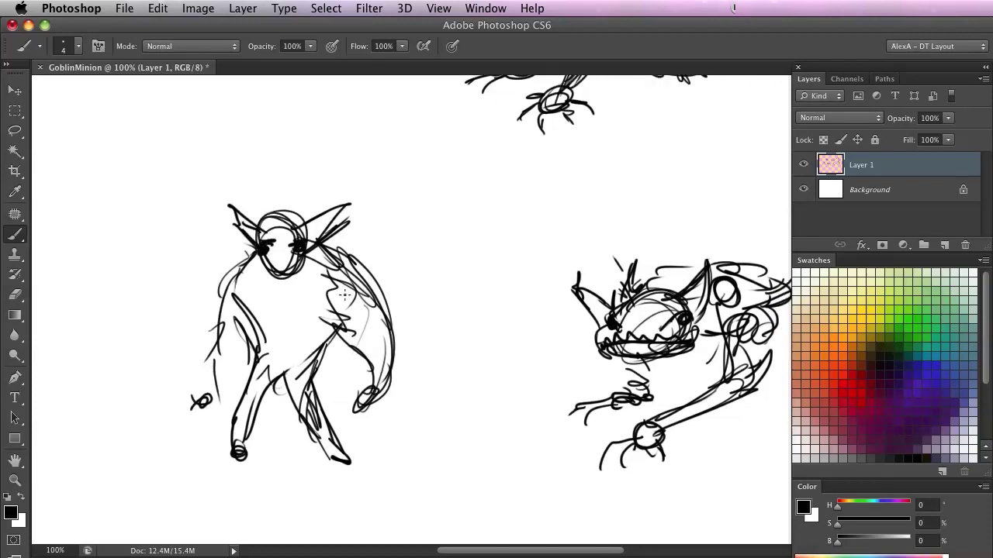
- Darken the outlines of the seventh figure's shoulders and upper arms
mouse_move(366, 300)
left_mouse_down()
mouse_move(321, 291)
mouse_move(378, 295)
left_mouse_up()
left_click_drag(357, 262, 380, 300)
left_click_drag(329, 247, 363, 263)
left_click_drag(256, 244, 228, 269)
mouse_move(248, 254)
left_mouse_down()
mouse_move(206, 293)
mouse_move(212, 304)
left_mouse_up()
mouse_move(203, 348)
left_mouse_down()
mouse_move(272, 293)
mouse_move(275, 341)
left_mouse_up()
- Build up the seventh figure's loosely placed arm with a bulky forearm and a solid fist
left_click_drag(296, 285, 282, 339)
left_click_drag(294, 272, 284, 321)
mouse_move(261, 287)
left_mouse_down()
mouse_move(273, 339)
mouse_move(267, 324)
left_mouse_up()
left_click_drag(253, 288, 284, 315)
left_click_drag(298, 277, 288, 322)
left_click_drag(296, 262, 288, 291)
left_click_drag(275, 228, 269, 280)
mouse_move(300, 206)
left_mouse_down()
mouse_move(282, 235)
mouse_move(284, 296)
left_mouse_up()
left_click_drag(273, 336, 296, 269)
left_click_drag(336, 235, 322, 295)
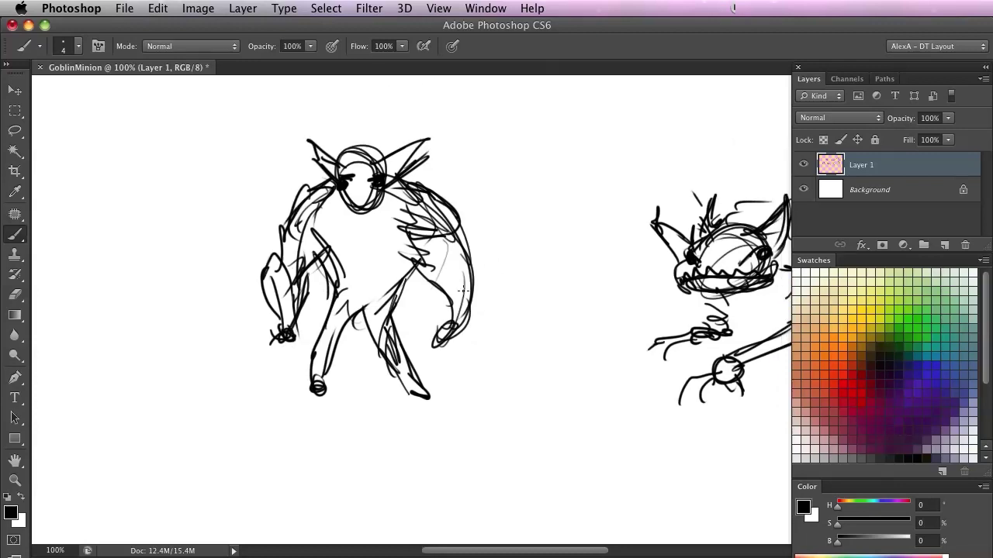
- Draw long, sharp spikes projecting outward from both of the seventh figure's forearms
left_click_drag(459, 320, 503, 231)
mouse_move(472, 294)
left_mouse_down()
mouse_move(498, 279)
mouse_move(468, 319)
left_mouse_up()
left_click_drag(287, 331, 243, 228)
mouse_move(248, 295)
left_mouse_down()
mouse_move(278, 319)
mouse_move(266, 337)
left_mouse_up()
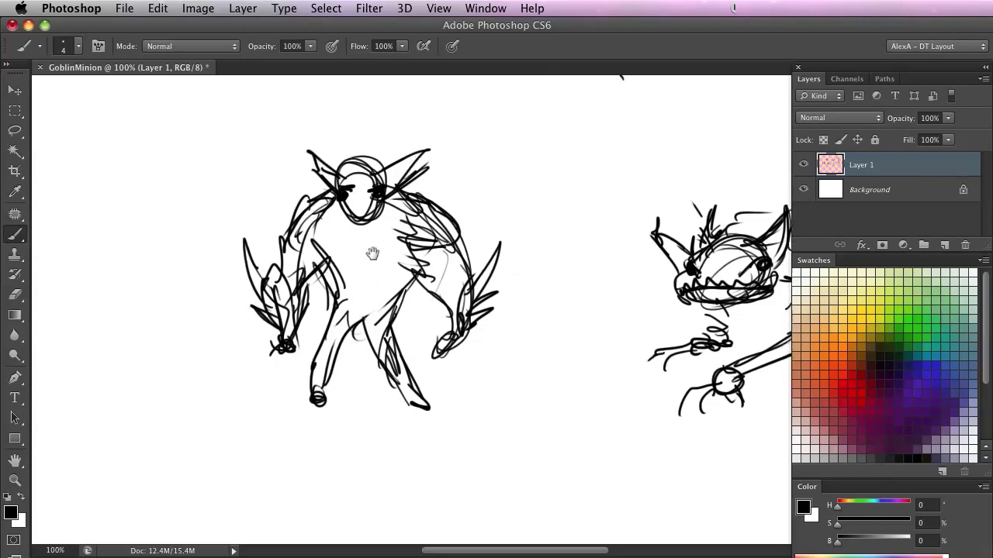
- Draw dark, splayed, clawed feet at the ends of the seventh figure's legs
left_click_drag(364, 264, 380, 236)
left_click_drag(322, 378, 312, 387)
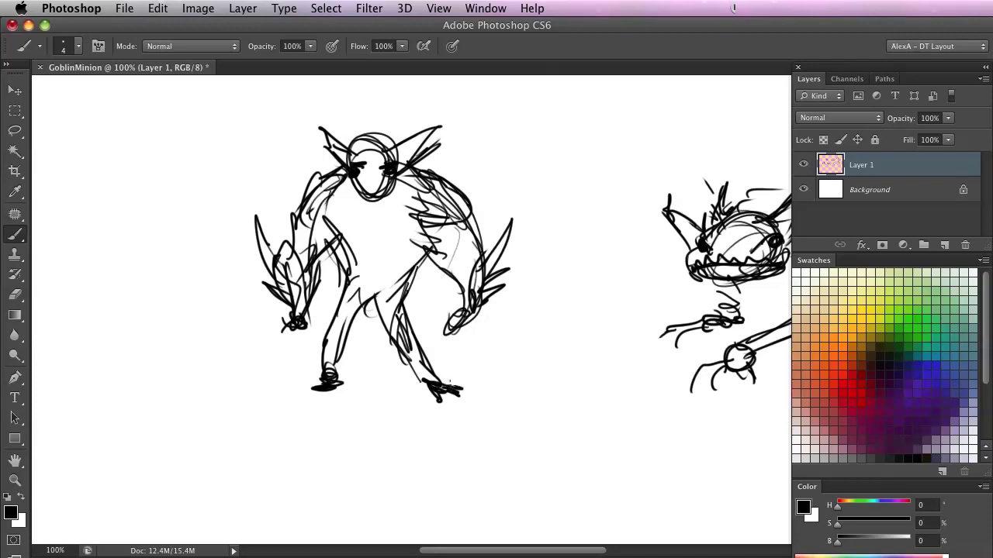
left_click_drag(304, 386, 293, 397)
left_click_drag(349, 311, 324, 369)
left_click_drag(435, 227, 424, 286)
- Sketch a wavy whip trailing out from the seventh figure's hand
scroll(424, 286, "down", 3)
scroll(424, 287, "left", 1)
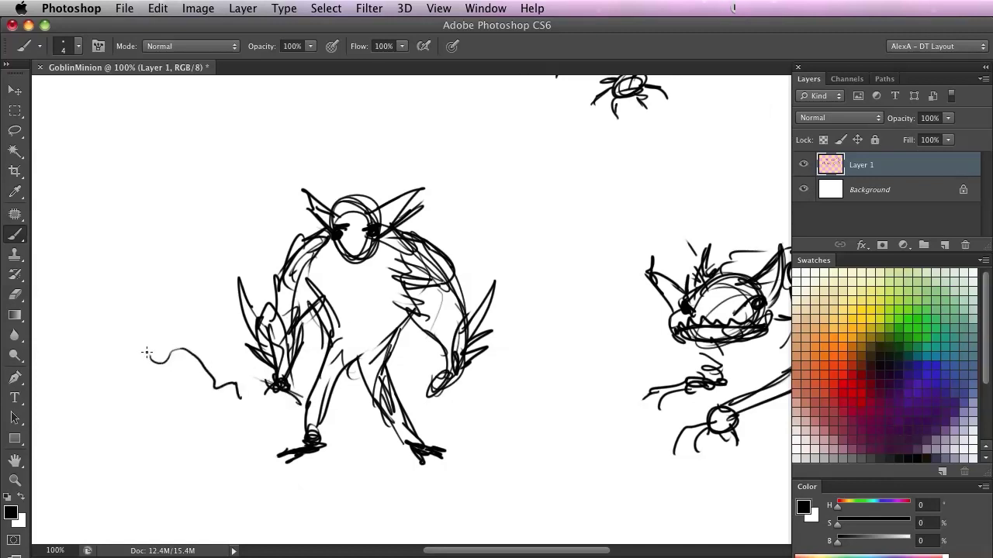
mouse_move(142, 350)
left_mouse_down()
mouse_move(79, 302)
mouse_move(273, 384)
mouse_move(82, 310)
mouse_move(221, 363)
left_mouse_up()
mouse_move(245, 393)
left_mouse_down()
mouse_move(244, 403)
mouse_move(270, 380)
mouse_move(231, 404)
mouse_move(341, 432)
left_mouse_up()
mouse_move(304, 368)
left_mouse_down()
mouse_move(134, 310)
mouse_move(217, 360)
left_mouse_up()
- Rough in a round head with long, curved horns and narrow, angry eyes for an eighth figure on blank canvas
mouse_move(324, 429)
left_mouse_down()
mouse_move(236, 350)
mouse_move(260, 279)
left_mouse_up()
mouse_move(304, 358)
left_mouse_down()
mouse_move(377, 525)
mouse_move(344, 219)
left_mouse_up()
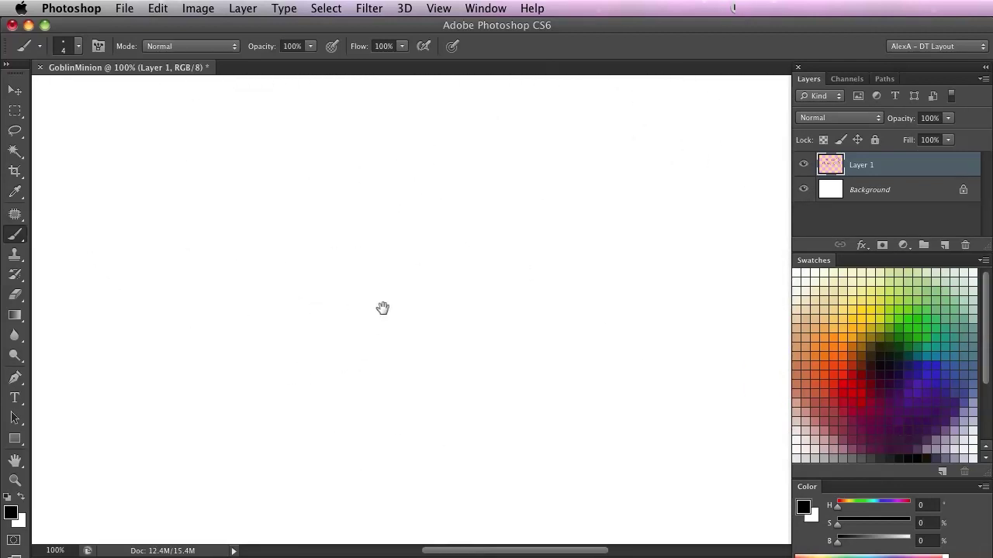
mouse_move(381, 280)
left_mouse_down()
mouse_move(366, 484)
mouse_move(328, 483)
mouse_move(392, 403)
mouse_move(441, 275)
mouse_move(395, 282)
mouse_move(364, 206)
left_mouse_up()
scroll(353, 184, "up", 3)
mouse_move(367, 257)
left_mouse_down()
mouse_move(329, 201)
mouse_move(359, 304)
mouse_move(338, 272)
left_mouse_up()
mouse_move(431, 244)
left_mouse_down()
mouse_move(459, 284)
mouse_move(425, 212)
mouse_move(439, 262)
left_mouse_up()
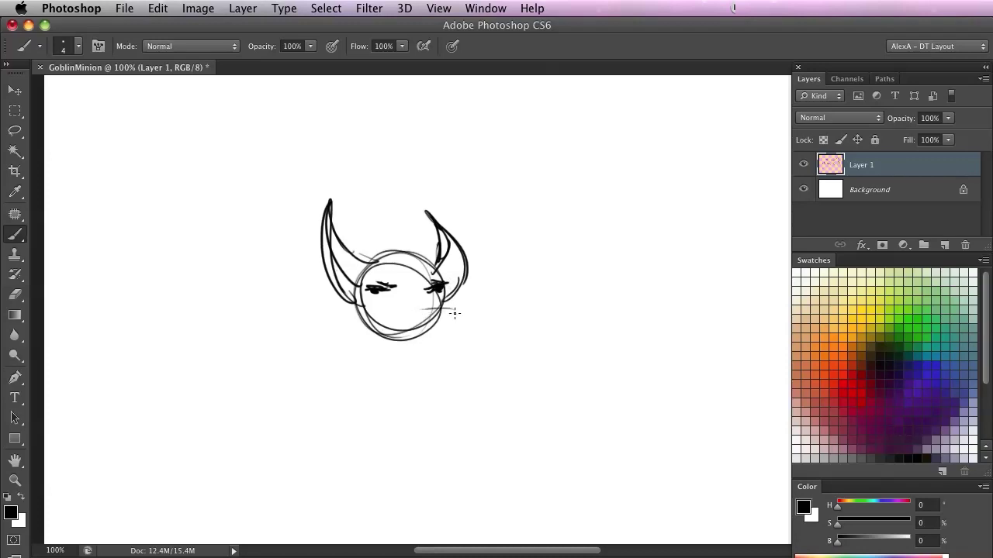
- Draw the eighth figure's wide, gaping mouth with jagged upper and lower teeth and add curved cheek lines
mouse_move(461, 310)
left_mouse_down()
mouse_move(356, 316)
mouse_move(425, 304)
left_mouse_up()
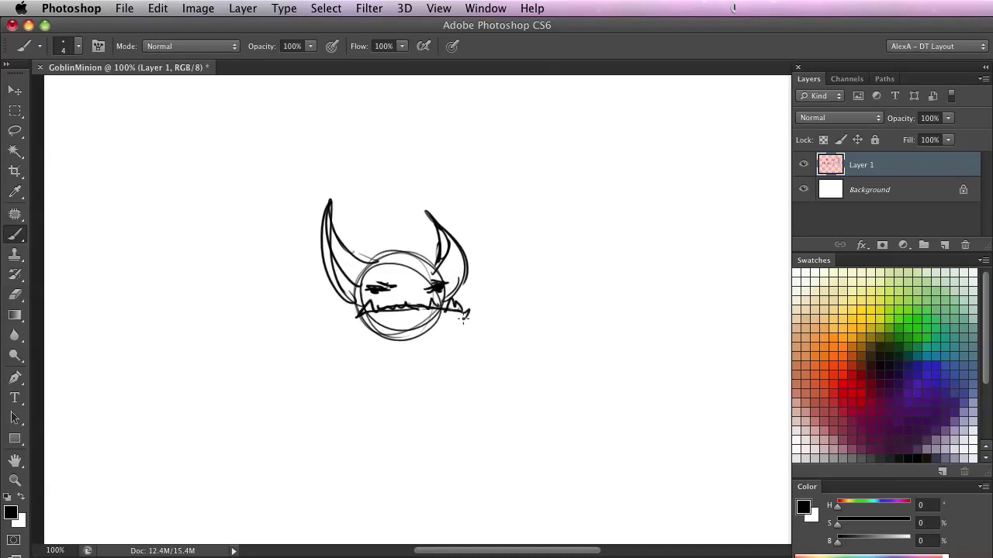
mouse_move(467, 331)
left_mouse_down()
mouse_move(423, 320)
mouse_move(390, 351)
mouse_move(394, 304)
mouse_move(389, 343)
mouse_move(372, 331)
mouse_move(425, 339)
left_mouse_up()
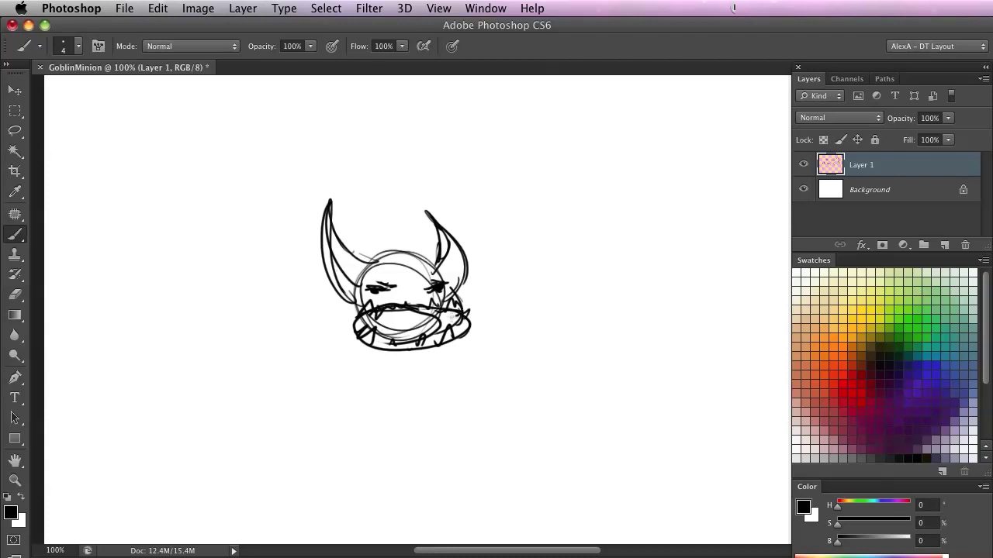
left_click_drag(366, 356, 354, 339)
left_click_drag(336, 277, 338, 304)
left_click_drag(452, 269, 449, 320)
mouse_move(336, 323)
left_mouse_down()
mouse_move(347, 297)
mouse_move(294, 321)
left_mouse_up()
left_click_drag(301, 278, 344, 240)
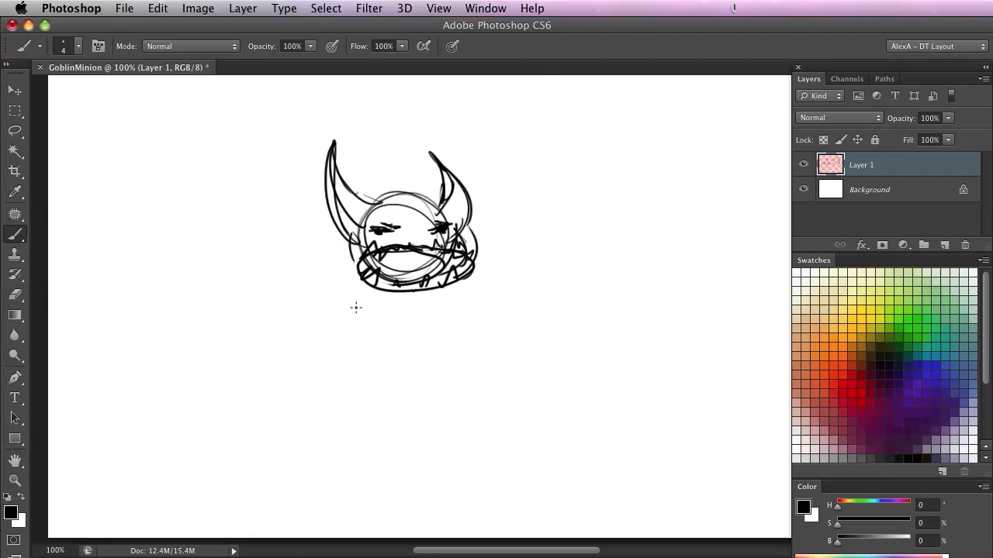
- Draw the eighth figure's long raised arm ending in a round fist, and outline the side of its torso
mouse_move(545, 209)
left_mouse_down()
mouse_move(555, 223)
mouse_move(508, 289)
left_mouse_up()
mouse_move(547, 243)
left_mouse_down()
mouse_move(464, 293)
mouse_move(551, 221)
left_mouse_up()
left_click_drag(250, 228, 251, 230)
left_click_drag(321, 296, 325, 272)
left_click_drag(354, 213, 325, 263)
left_click_drag(338, 235, 335, 275)
- Sketch the eighth figure's waistline and short, bent legs with small rough feet
mouse_move(388, 298)
left_mouse_down()
mouse_move(459, 255)
mouse_move(405, 298)
mouse_move(459, 319)
mouse_move(448, 341)
left_mouse_up()
mouse_move(324, 304)
left_mouse_down()
mouse_move(342, 335)
mouse_move(311, 361)
left_mouse_up()
mouse_move(432, 339)
left_mouse_down()
mouse_move(436, 353)
mouse_move(422, 365)
mouse_move(440, 364)
left_mouse_up()
left_click_drag(309, 363, 311, 378)
mouse_move(431, 351)
left_mouse_down()
mouse_move(425, 318)
mouse_move(318, 312)
mouse_move(331, 316)
left_mouse_up()
left_click_drag(318, 307, 336, 247)
- Draw the eighth figure's other arm, bent at the elbow with a small raised fist
left_click_drag(326, 281, 349, 318)
left_click_drag(364, 284, 317, 303)
left_click_drag(355, 287, 314, 293)
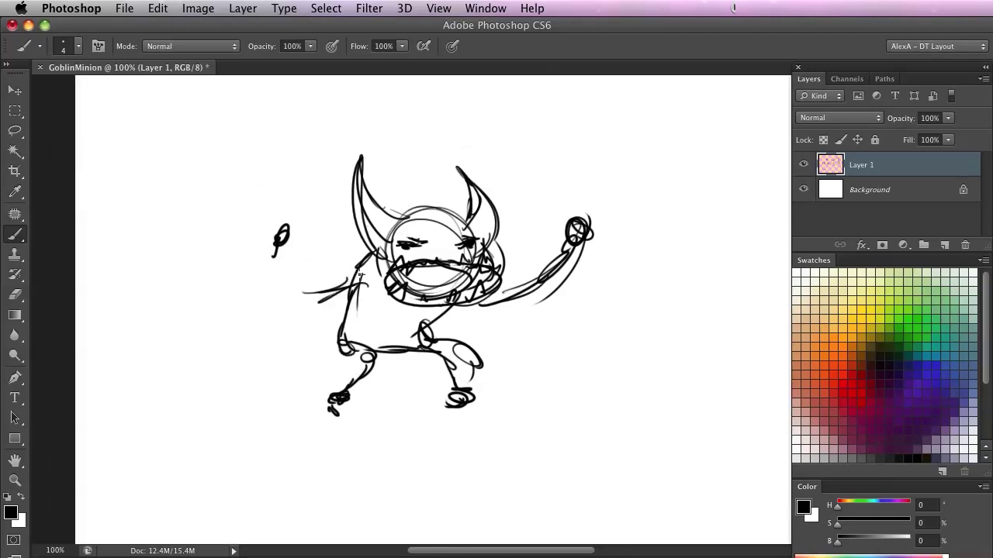
mouse_move(365, 261)
left_mouse_down()
mouse_move(313, 284)
mouse_move(276, 245)
left_mouse_up()
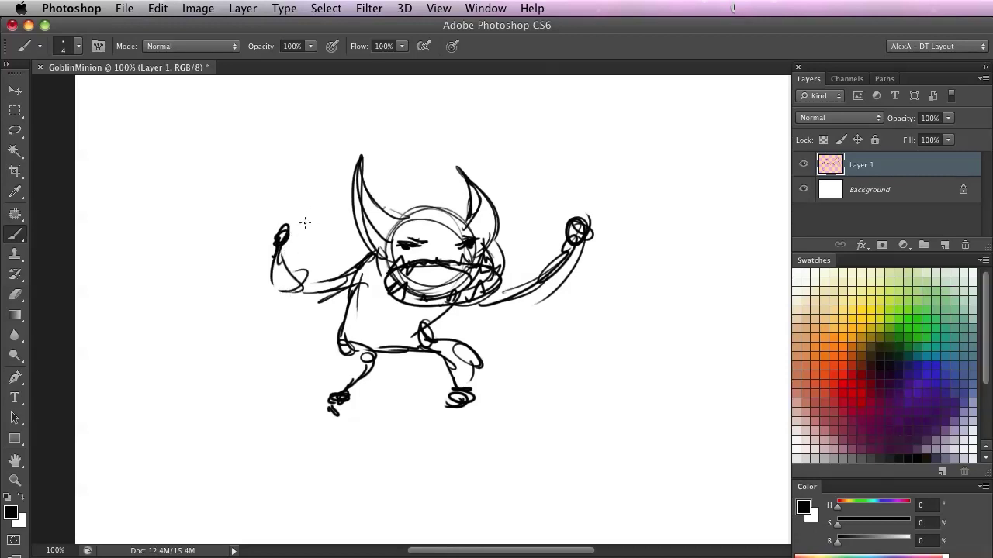
- Sketch an axe with a straight shaft and broad, curved blade in the eighth figure's extended hand
left_click_drag(583, 288, 569, 341)
left_click_drag(527, 238, 586, 322)
mouse_move(567, 291)
left_mouse_down()
mouse_move(525, 229)
mouse_move(584, 329)
left_mouse_up()
left_click_drag(526, 229, 525, 210)
left_click_drag(482, 304, 445, 295)
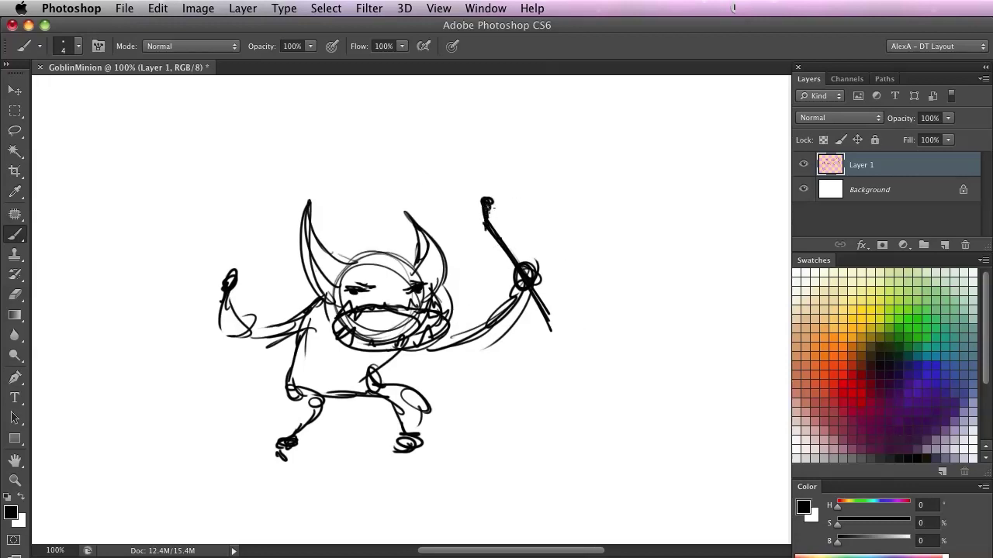
mouse_move(501, 230)
left_mouse_down()
mouse_move(553, 241)
mouse_move(544, 203)
left_mouse_up()
left_click_drag(557, 244, 500, 159)
mouse_move(502, 161)
left_mouse_down()
mouse_move(488, 191)
mouse_move(469, 199)
left_mouse_up()
left_click_drag(470, 199, 507, 259)
- Sketch a matching axe in the eighth figure's other raised fist
left_click_drag(336, 386, 433, 369)
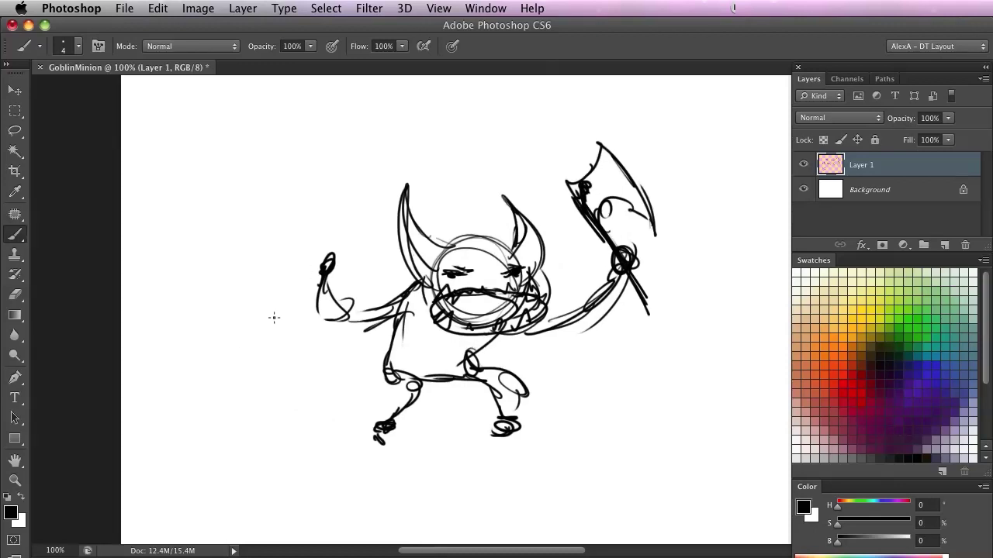
mouse_move(326, 260)
left_mouse_down()
mouse_move(287, 300)
mouse_move(371, 211)
mouse_move(345, 180)
mouse_move(308, 214)
mouse_move(301, 228)
mouse_move(339, 224)
mouse_move(301, 291)
mouse_move(274, 314)
left_mouse_up()
left_click_drag(277, 375, 252, 370)
- Fill the eighth figure's open mouth with dark hatching and add pointed toes to its foot
mouse_move(412, 314)
left_mouse_down()
mouse_move(435, 295)
mouse_move(448, 317)
mouse_move(505, 310)
left_mouse_up()
left_click_drag(404, 404, 302, 357)
mouse_move(377, 386)
left_mouse_down()
mouse_move(392, 404)
mouse_move(365, 386)
left_mouse_up()
mouse_move(393, 374)
left_mouse_down()
mouse_move(408, 383)
mouse_move(241, 397)
left_mouse_up()
- Rough in a round head and a sloping shoulder and arm line for a ninth figure beside the axe wielder
left_click_drag(480, 410, 415, 403)
left_click_drag(371, 300, 344, 315)
left_click_drag(427, 279, 435, 290)
mouse_move(521, 239)
left_mouse_down()
mouse_move(558, 210)
mouse_move(576, 219)
mouse_move(477, 217)
mouse_move(495, 194)
mouse_move(484, 233)
left_mouse_up()
left_click_drag(467, 196, 370, 263)
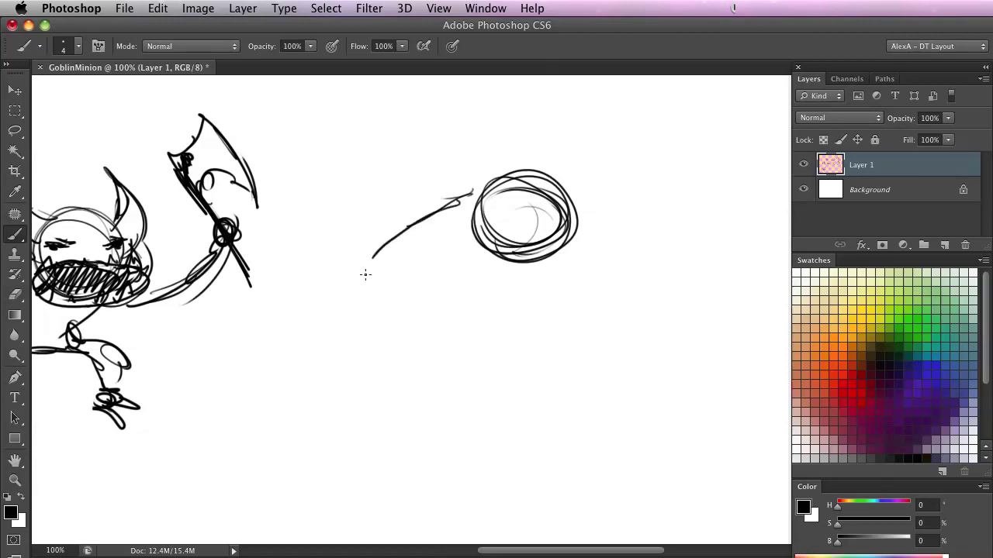
mouse_move(465, 273)
left_mouse_down()
mouse_move(379, 278)
mouse_move(372, 266)
mouse_move(368, 274)
left_mouse_up()
- Draw the ninth figure's other arm curving down to a small hand, and outline its wide, rounded belly
left_click_drag(614, 239, 611, 257)
mouse_move(620, 242)
left_mouse_down()
mouse_move(644, 284)
mouse_move(561, 257)
mouse_move(644, 290)
left_mouse_up()
left_click_drag(487, 281, 473, 266)
left_click_drag(574, 250, 503, 304)
mouse_move(543, 279)
left_mouse_down()
mouse_move(477, 314)
mouse_move(417, 272)
mouse_move(467, 301)
left_mouse_up()
- Sketch the ninth figure's short, stubby legs with flat, outward-pointing feet
left_click_drag(556, 283, 535, 306)
left_click_drag(450, 308, 423, 347)
mouse_move(557, 291)
left_mouse_down()
mouse_move(543, 319)
mouse_move(547, 344)
left_mouse_up()
mouse_move(523, 302)
left_mouse_down()
mouse_move(549, 335)
mouse_move(601, 350)
left_mouse_up()
left_click_drag(535, 339, 580, 352)
left_click_drag(430, 343, 467, 355)
mouse_move(468, 356)
left_mouse_down()
mouse_move(414, 350)
mouse_move(436, 347)
left_mouse_up()
left_click_drag(409, 346, 390, 360)
- Add dark dot eyes, a wide slanted mouth and pointed ears to the ninth figure's head
mouse_move(460, 214)
left_mouse_down()
mouse_move(462, 242)
mouse_move(531, 225)
left_mouse_up()
mouse_move(470, 233)
left_mouse_down()
mouse_move(522, 229)
mouse_move(469, 238)
left_mouse_up()
left_click_drag(372, 323, 362, 370)
mouse_move(519, 250)
left_mouse_down()
mouse_move(537, 200)
mouse_move(539, 255)
left_mouse_up()
left_click_drag(425, 247, 427, 273)
left_click_drag(390, 200, 396, 135)
- Sketch a downward-pointing dagger with a round pommel and crossguard in the ninth figure's lowered hand
mouse_move(293, 243)
left_mouse_down()
mouse_move(358, 317)
mouse_move(370, 361)
left_mouse_up()
left_click_drag(350, 312, 357, 340)
mouse_move(360, 313)
left_mouse_down()
mouse_move(372, 313)
mouse_move(377, 380)
left_mouse_up()
left_click_drag(358, 338, 379, 393)
mouse_move(350, 320)
left_mouse_down()
mouse_move(363, 357)
mouse_move(371, 312)
left_mouse_up()
mouse_move(349, 265)
left_mouse_down()
mouse_move(357, 282)
mouse_move(349, 260)
mouse_move(300, 218)
left_mouse_up()
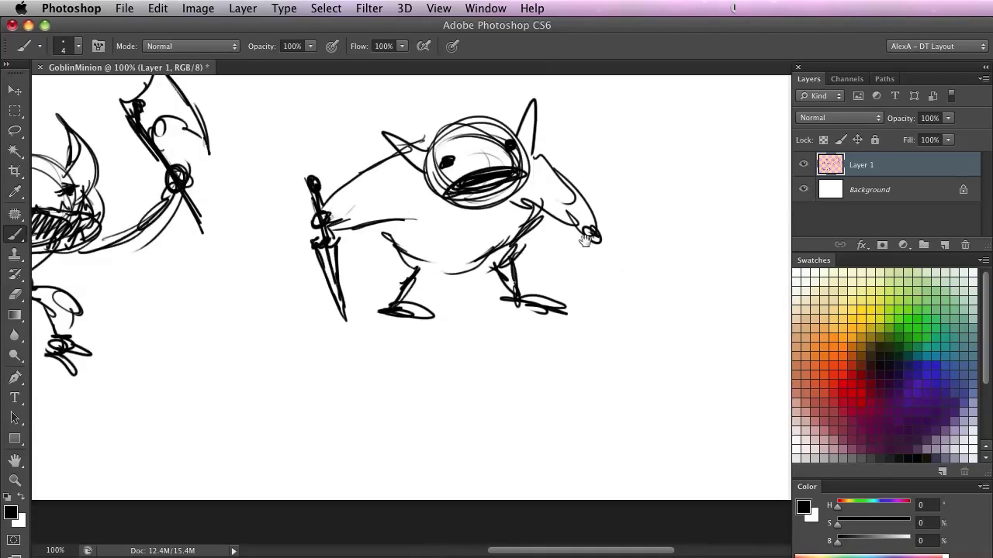
- Draw a second dagger in the ninth figure's other hand, its blade angled back toward the legs
mouse_move(569, 248)
left_mouse_down()
mouse_move(515, 307)
mouse_move(571, 269)
left_mouse_up()
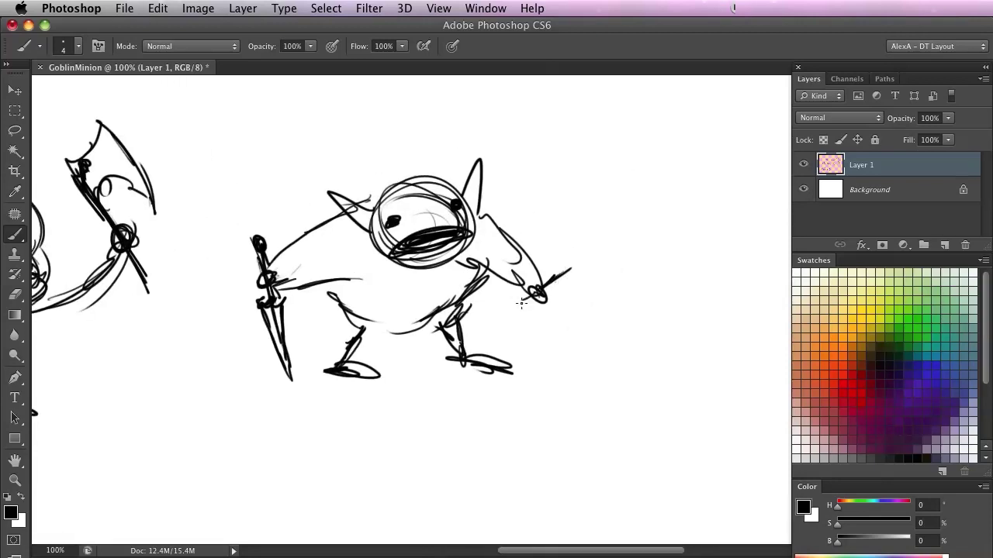
left_click_drag(527, 302, 473, 334)
left_click_drag(525, 295, 481, 321)
left_click_drag(562, 276, 566, 273)
- Reinforce the ninth figure's legs and lower belly with darker strokes
left_click_drag(315, 415, 308, 454)
mouse_move(344, 401)
left_mouse_down()
mouse_move(379, 365)
mouse_move(340, 375)
left_mouse_up()
left_click_drag(452, 367, 456, 396)
left_click_drag(454, 343, 450, 385)
mouse_move(446, 358)
left_mouse_down()
mouse_move(354, 362)
mouse_move(371, 357)
left_mouse_up()
left_click_drag(372, 320, 373, 362)
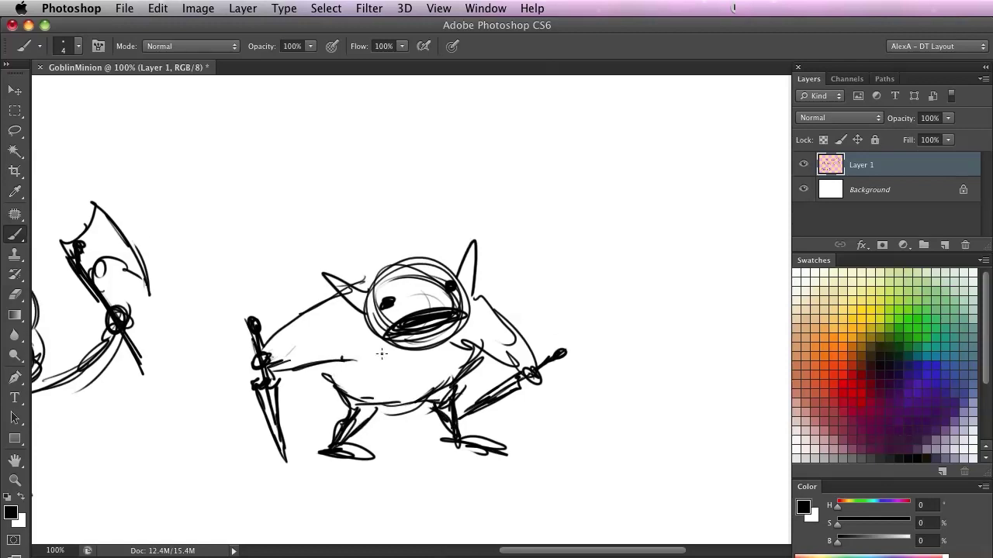
- Examine the whole sheet of goblin sketches and the empty space beside the ninth figure
left_click_drag(346, 466, 323, 347)
mouse_move(656, 389)
left_mouse_down()
mouse_move(437, 416)
mouse_move(590, 437)
left_mouse_up()
left_click(345, 404, "alt")
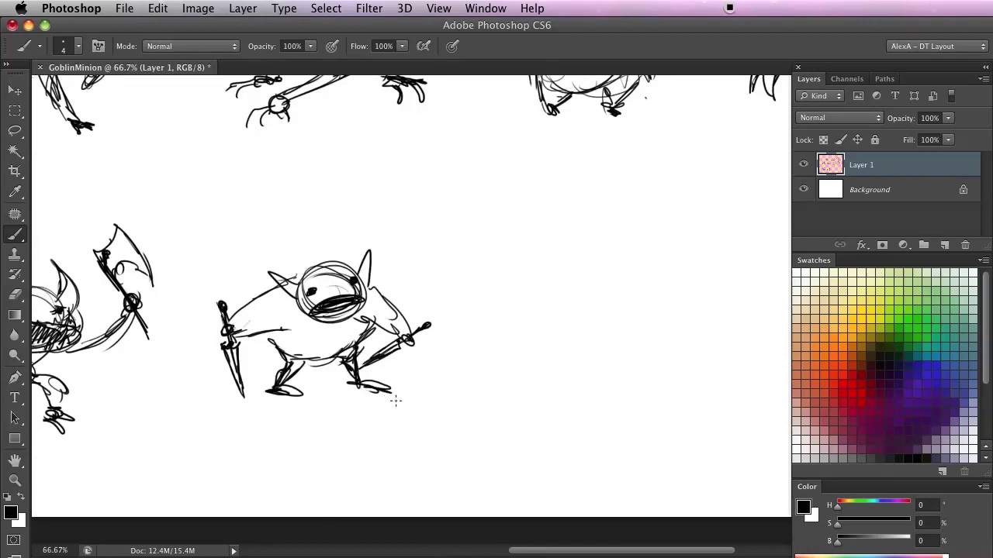
left_click(343, 414, "alt")
left_click_drag(352, 363, 374, 449)
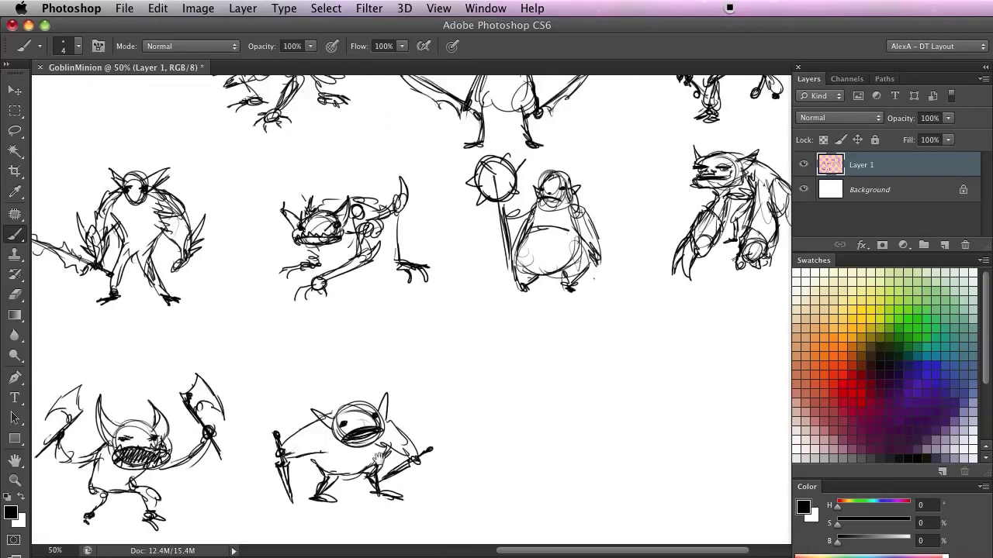
left_click(343, 414, "alt")
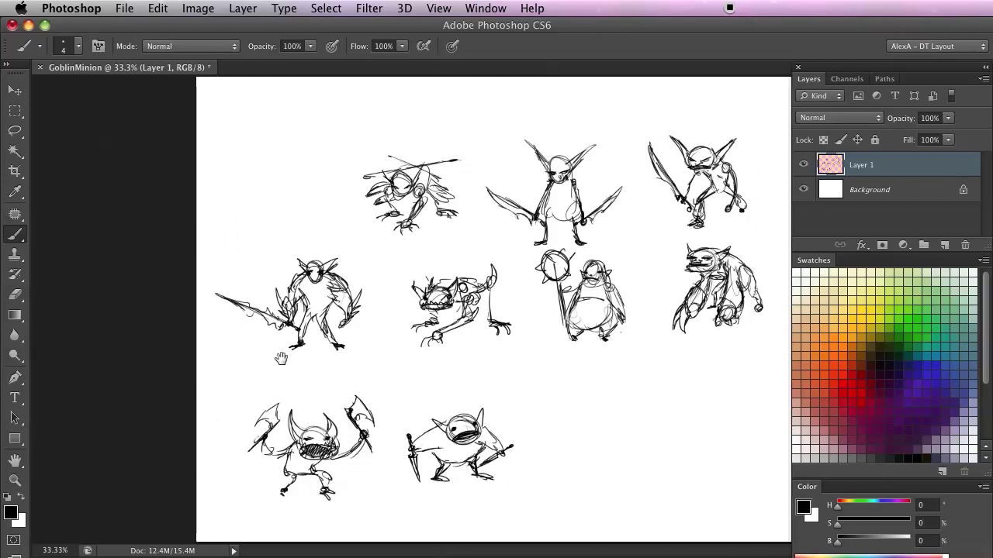
left_click(436, 456, "super")
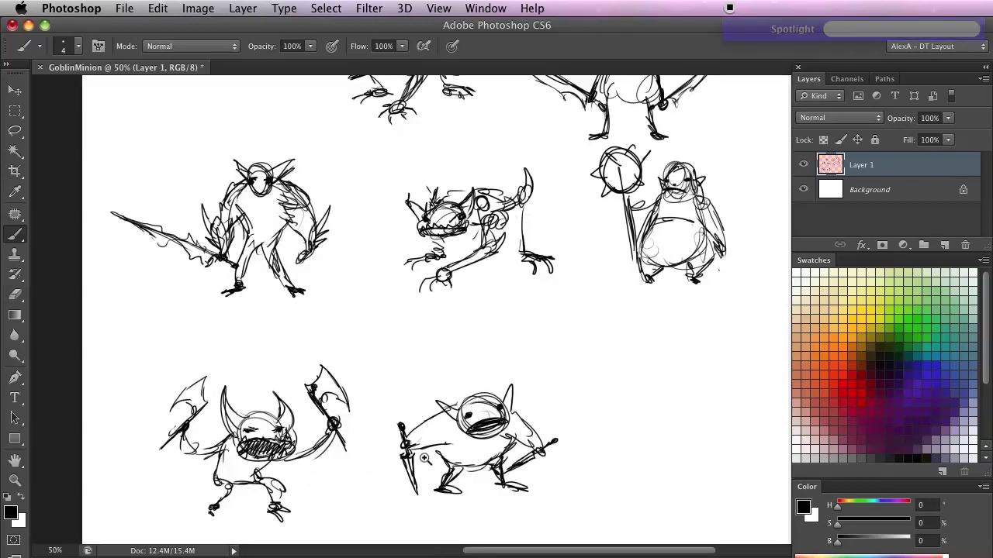
left_click_drag(551, 484, 257, 380)
key("super+space")
left_click(411, 436, "super")
left_click_drag(437, 427, 345, 395)
key("super+space")
left_click_drag(418, 371, 337, 354)
key("super+space")
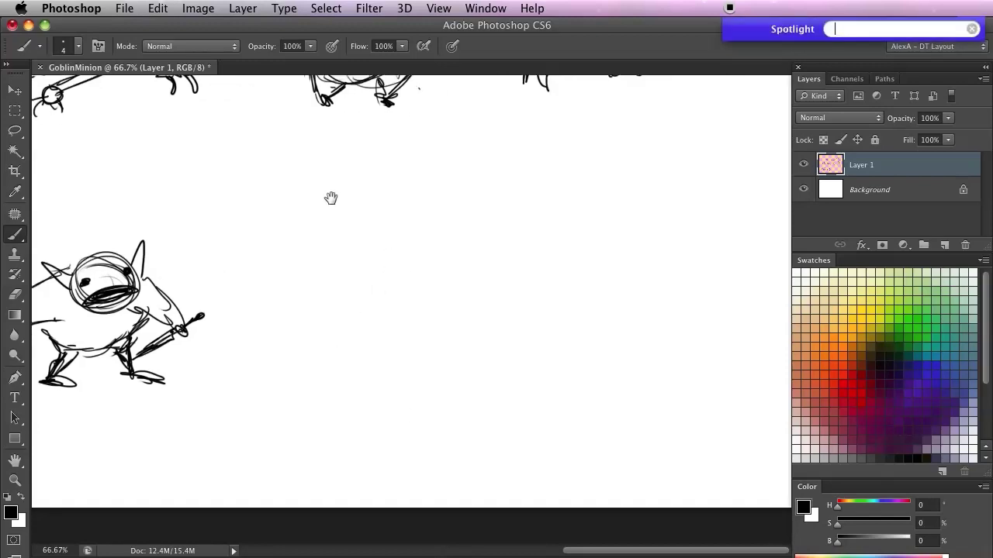
left_click_drag(352, 248, 383, 273)
left_click_drag(47, 383, 407, 425)
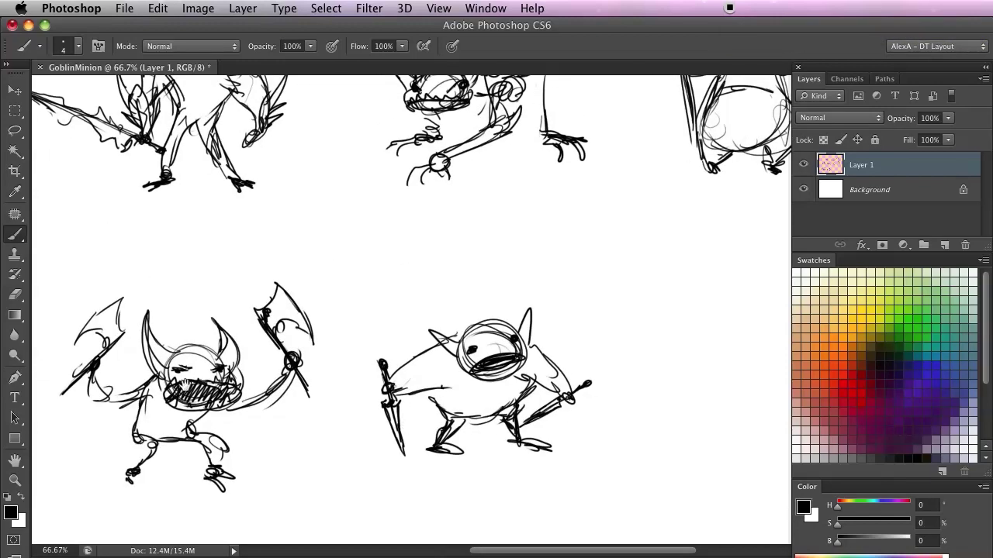
- Examine the poses, builds and weapons of the individual goblin sketches up close, row by row
mouse_move(149, 259)
left_mouse_down()
mouse_move(222, 387)
mouse_move(176, 303)
left_mouse_up()
left_click_drag(516, 309, 334, 434)
mouse_move(490, 316)
left_mouse_down()
mouse_move(357, 457)
mouse_move(351, 497)
left_mouse_up()
left_click_drag(280, 370, 380, 284)
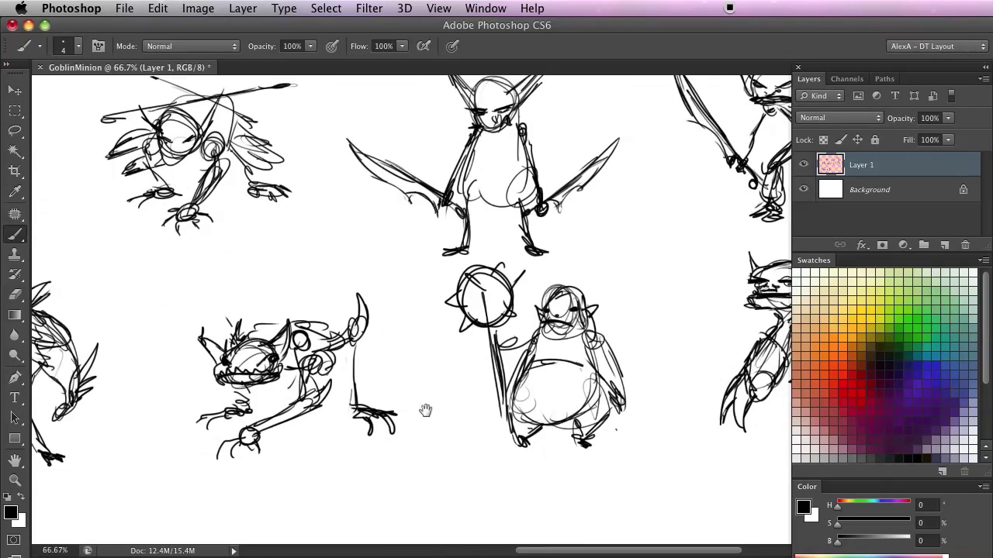
mouse_move(408, 430)
left_mouse_down()
mouse_move(397, 366)
mouse_move(321, 465)
left_mouse_up()
mouse_move(328, 395)
left_mouse_down()
mouse_move(370, 390)
mouse_move(442, 408)
mouse_move(246, 390)
left_mouse_up()
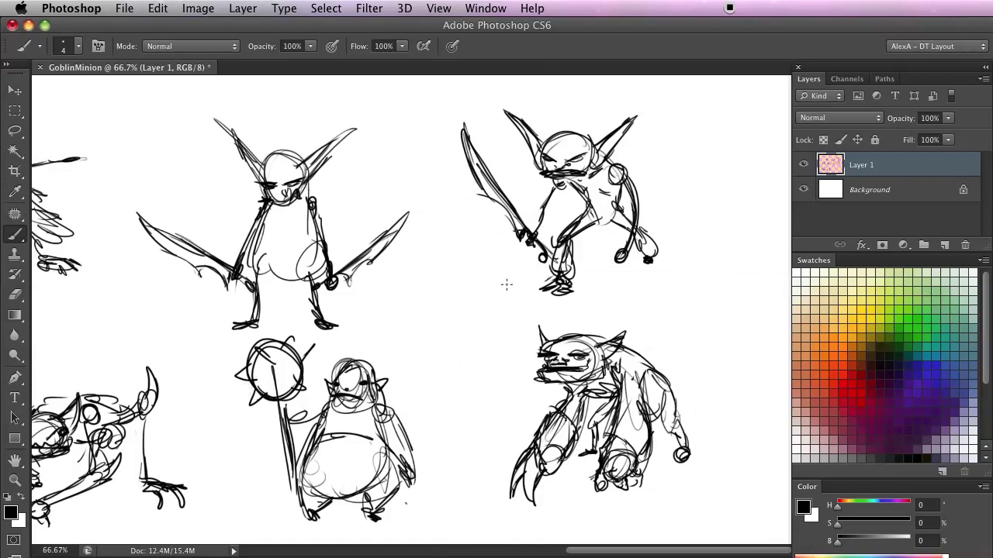
scroll(553, 222, "up", 2)
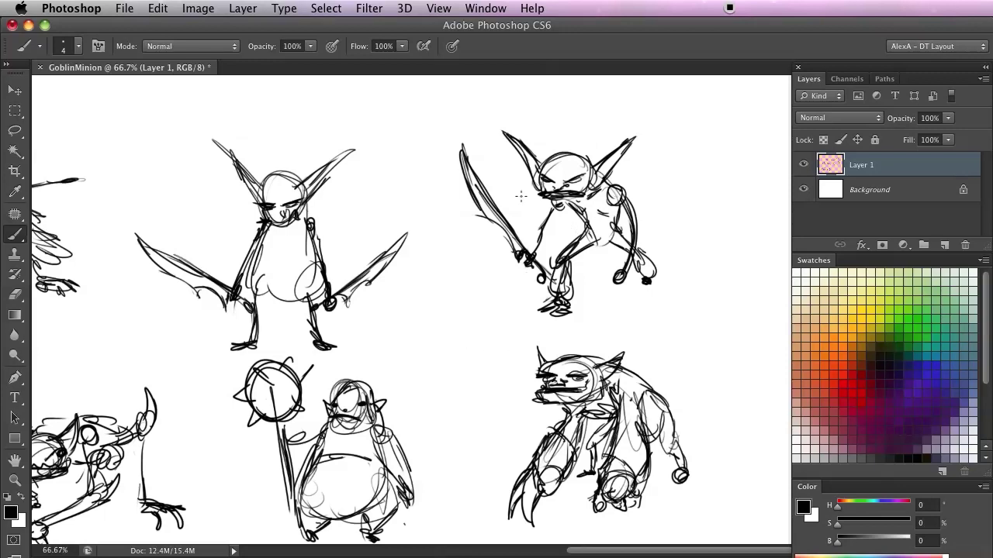
left_click_drag(393, 385, 451, 355)
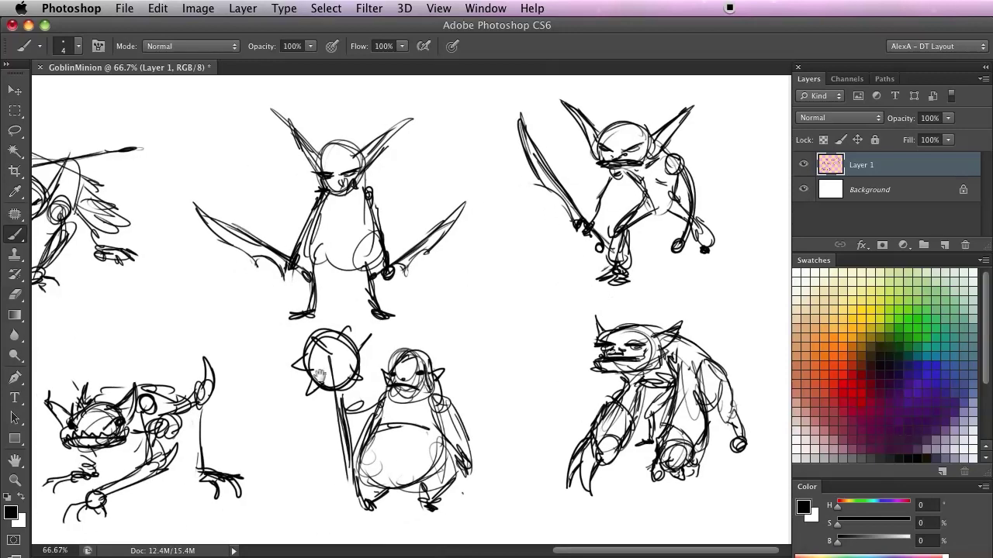
left_click_drag(243, 377, 480, 323)
left_click_drag(255, 350, 310, 391)
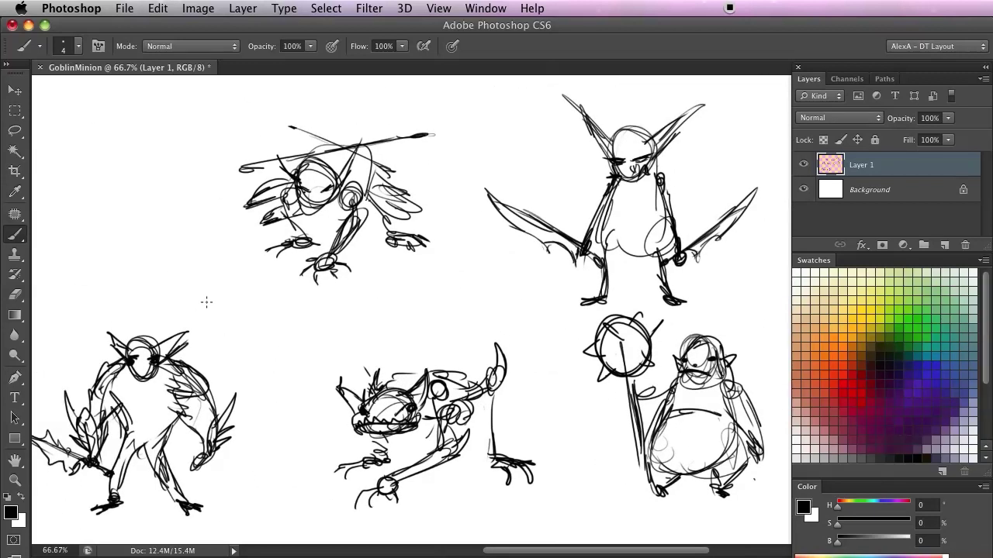
left_click_drag(332, 288, 309, 313)
mouse_move(336, 381)
left_mouse_down()
mouse_move(286, 328)
mouse_move(265, 333)
mouse_move(317, 359)
left_mouse_up()
left_click_drag(225, 366, 273, 330)
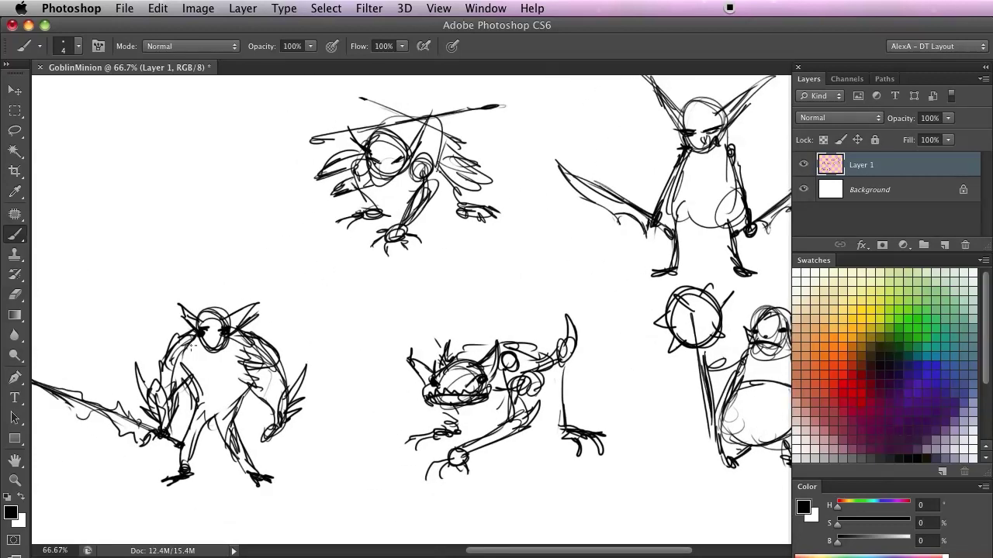
mouse_move(347, 431)
left_mouse_down()
mouse_move(332, 285)
mouse_move(350, 200)
left_mouse_up()
left_click_drag(192, 402, 219, 358)
left_click_drag(483, 382, 200, 370)
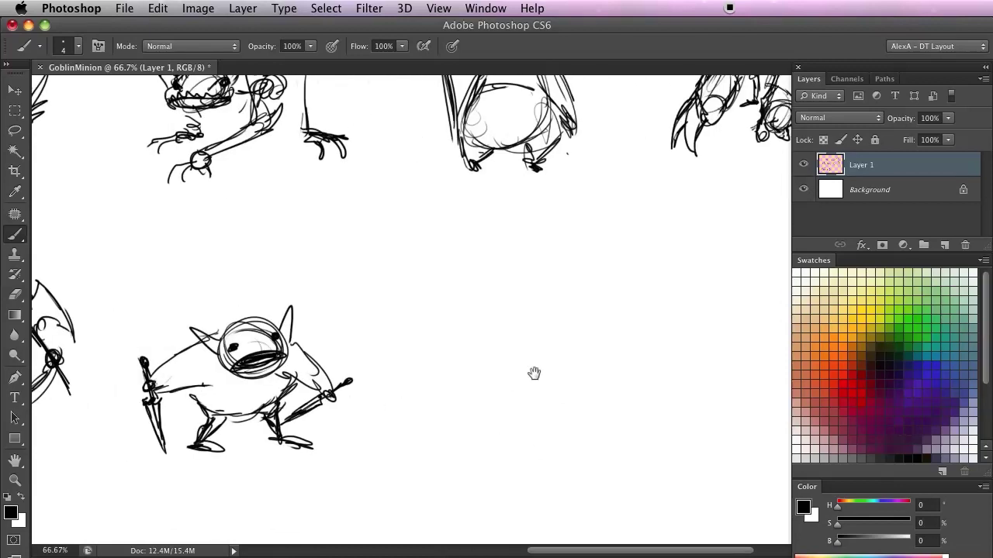
left_click_drag(564, 376, 369, 334)
mouse_move(393, 132)
left_mouse_down()
mouse_move(457, 493)
mouse_move(463, 296)
left_mouse_up()
left_click_drag(469, 352, 480, 203)
left_click_drag(428, 341, 459, 278)
- Rough in a tenth figure's oval head with narrow, angry eyes, a small nose and a frowning mouth with corner fangs
key("super+space")
left_click(393, 310, "super")
left_click_drag(163, 302, 360, 341)
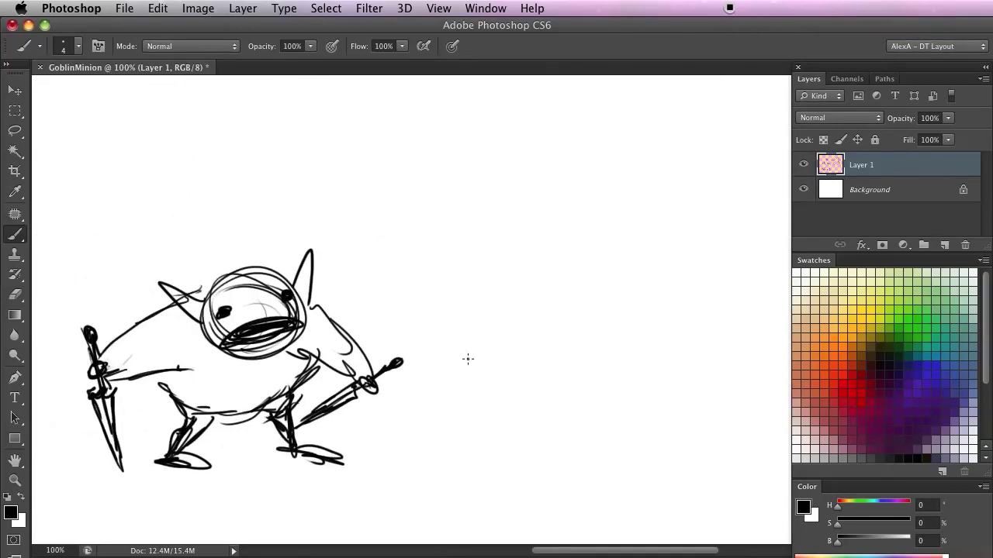
mouse_move(621, 352)
left_mouse_down()
mouse_move(423, 274)
mouse_move(447, 283)
mouse_move(499, 211)
mouse_move(496, 220)
mouse_move(424, 235)
left_mouse_up()
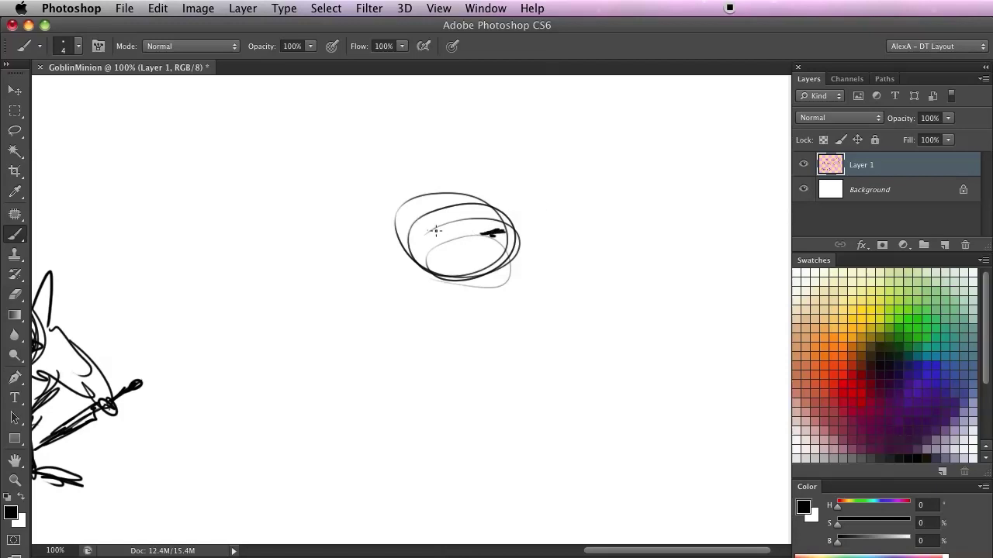
left_click_drag(444, 232, 435, 221)
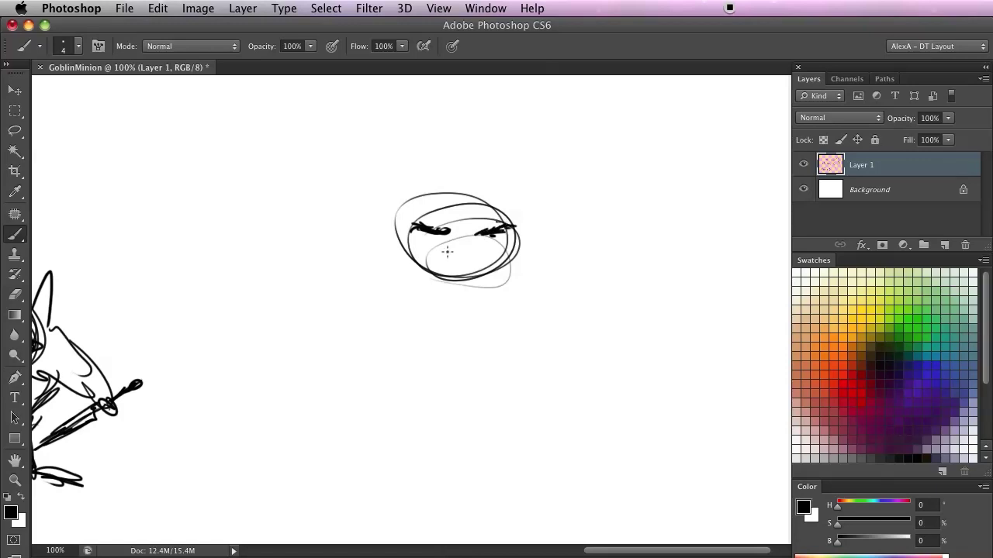
mouse_move(493, 258)
left_mouse_down()
mouse_move(416, 259)
mouse_move(501, 244)
left_mouse_up()
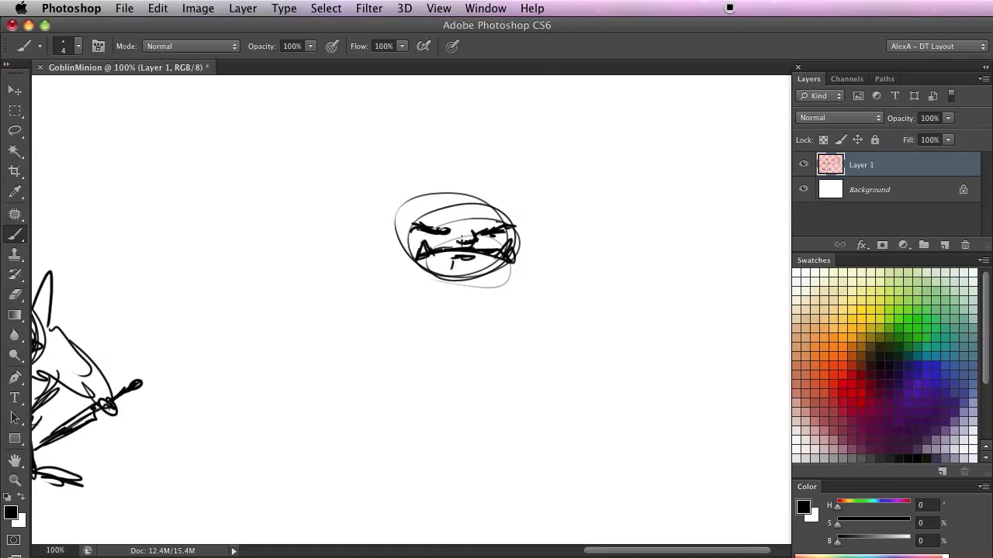
left_click_drag(455, 235, 439, 264)
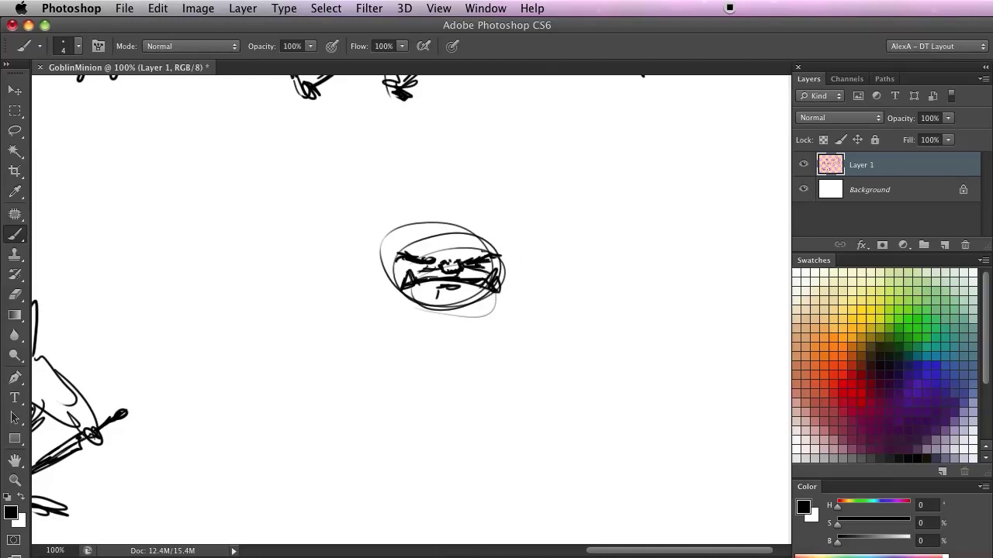
- Add long, upward-pointing ears and a brow line to the tenth figure's head
left_click_drag(459, 280, 418, 335)
left_click_drag(452, 294, 478, 270)
left_click_drag(465, 288, 509, 241)
mouse_move(516, 242)
left_mouse_down()
mouse_move(481, 330)
mouse_move(459, 338)
mouse_move(490, 292)
mouse_move(468, 284)
left_mouse_up()
mouse_move(359, 297)
left_mouse_down()
mouse_move(325, 265)
mouse_move(324, 318)
mouse_move(317, 243)
mouse_move(342, 284)
left_mouse_up()
left_click_drag(407, 271, 451, 291)
left_click_drag(425, 282, 355, 294)
- Sketch the tenth figure's narrow, tapering torso with diagonal sash-like lines across the chest
left_click_drag(339, 410, 331, 302)
mouse_move(335, 340)
left_mouse_down()
mouse_move(358, 360)
mouse_move(363, 415)
left_mouse_up()
mouse_move(419, 299)
left_mouse_down()
mouse_move(453, 315)
mouse_move(380, 384)
left_mouse_up()
left_click_drag(425, 329, 392, 380)
mouse_move(390, 367)
left_mouse_down()
mouse_move(338, 357)
mouse_move(332, 304)
left_mouse_up()
left_click_drag(334, 285, 328, 355)
mouse_move(326, 307)
left_mouse_down()
mouse_move(423, 293)
mouse_move(336, 360)
left_mouse_up()
mouse_move(364, 343)
left_mouse_down()
mouse_move(349, 397)
mouse_move(330, 419)
left_mouse_up()
left_click_drag(328, 406, 341, 345)
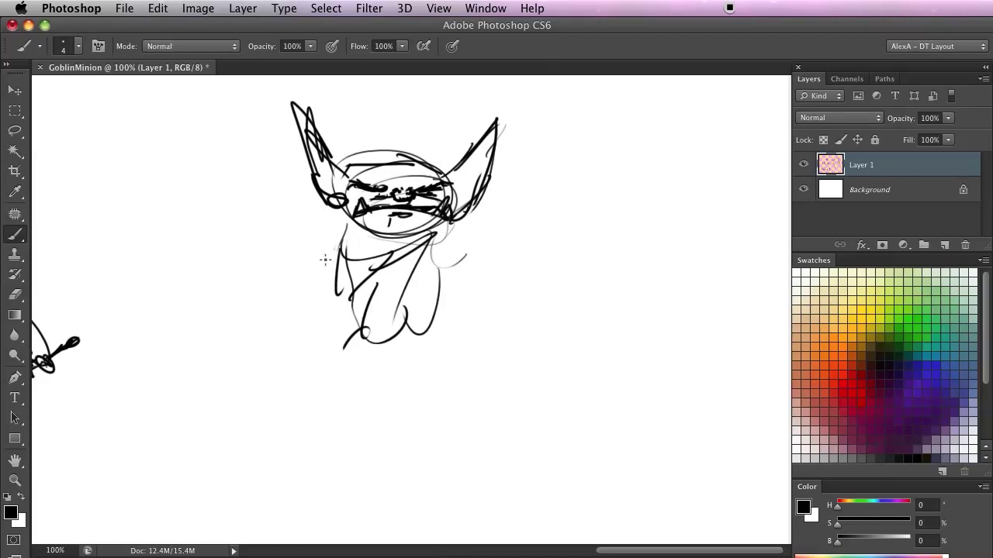
- Draw the tenth figure's shoulders and long, thin arms spread outward, each ending in a round fist
left_click_drag(320, 192, 307, 203)
mouse_move(476, 199)
left_mouse_down()
mouse_move(473, 226)
mouse_move(452, 234)
left_mouse_up()
left_click_drag(456, 242, 450, 263)
mouse_move(430, 361)
left_mouse_down()
mouse_move(411, 358)
mouse_move(480, 339)
mouse_move(444, 288)
mouse_move(473, 338)
left_mouse_up()
left_click_drag(432, 228, 423, 301)
left_click_drag(435, 225, 415, 276)
left_click_drag(277, 320, 368, 269)
left_click_drag(381, 169, 328, 226)
left_click_drag(346, 212, 306, 281)
mouse_move(309, 269)
left_mouse_down()
mouse_move(318, 272)
mouse_move(304, 281)
mouse_move(411, 162)
left_mouse_up()
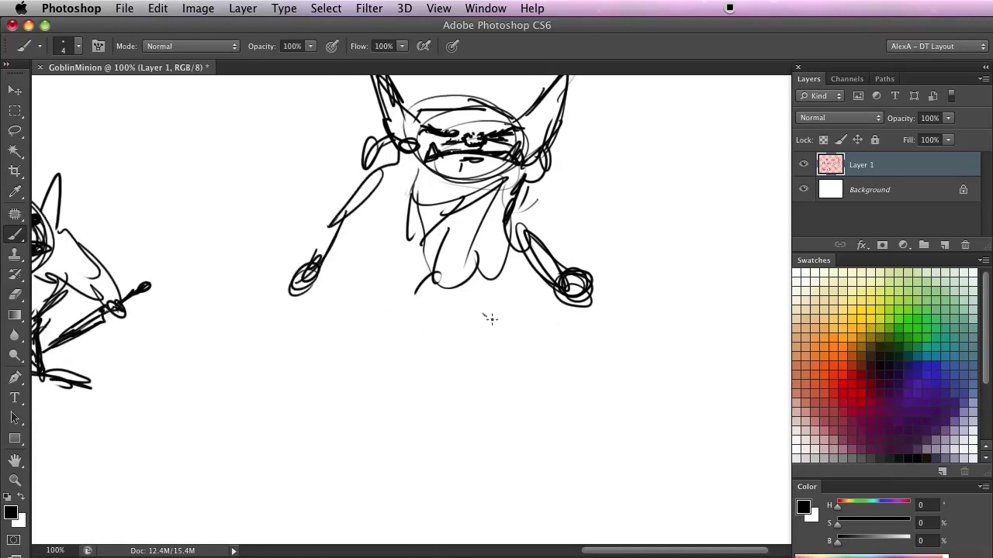
- Sketch the tenth figure's front leg with a long thigh and a rounded knee
left_click_drag(487, 312, 489, 362)
left_click_drag(479, 293, 477, 400)
left_click_drag(469, 263, 477, 311)
left_click_drag(481, 268, 511, 329)
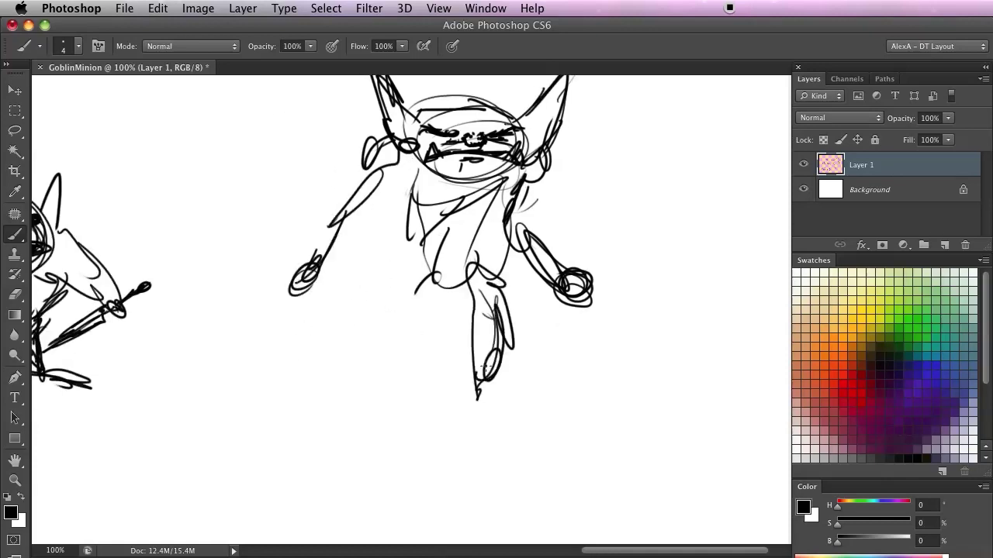
left_click_drag(476, 299, 478, 393)
left_click_drag(451, 281, 487, 323)
- Add the tenth figure's hip and second leg, and extend the front leg down to a foot
left_click_drag(479, 289, 434, 278)
left_click_drag(424, 262, 420, 303)
mouse_move(403, 300)
left_mouse_down()
mouse_move(407, 355)
mouse_move(432, 354)
left_mouse_up()
mouse_move(419, 296)
left_mouse_down()
mouse_move(426, 373)
mouse_move(473, 381)
mouse_move(445, 424)
left_mouse_up()
mouse_move(456, 398)
left_mouse_down()
mouse_move(453, 426)
mouse_move(480, 435)
left_mouse_up()
mouse_move(465, 426)
left_mouse_down()
mouse_move(481, 435)
mouse_move(450, 296)
left_mouse_up()
key("space")
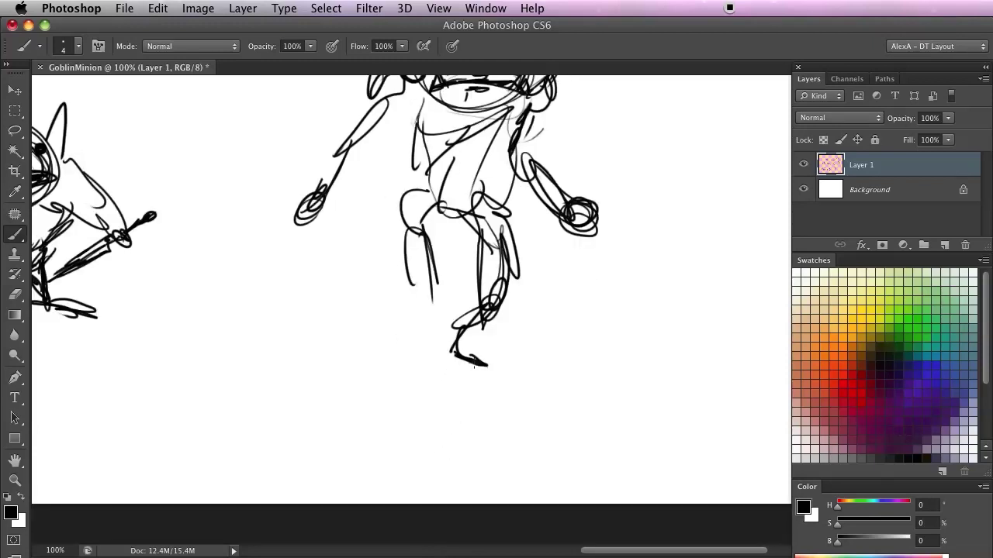
- Draw curved, dark claws on both of the tenth figure's feet
mouse_move(480, 371)
left_mouse_down()
mouse_move(465, 407)
mouse_move(473, 364)
mouse_move(501, 374)
mouse_move(518, 399)
mouse_move(488, 369)
left_mouse_up()
left_click_drag(481, 367, 507, 380)
mouse_move(431, 265)
left_mouse_down()
mouse_move(424, 305)
mouse_move(403, 325)
mouse_move(411, 332)
mouse_move(386, 318)
mouse_move(400, 316)
left_mouse_up()
scroll(380, 341, "down", 1)
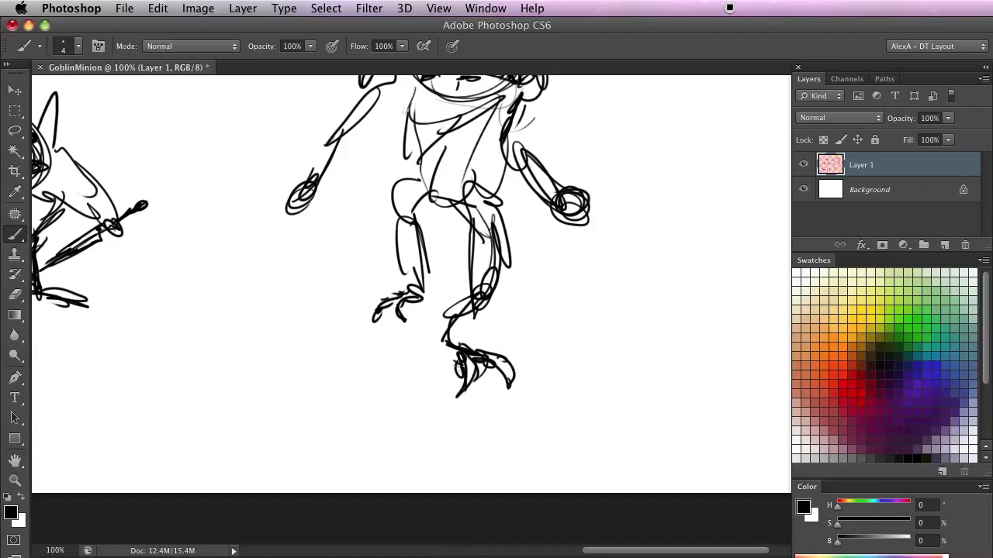
- Reinforce the tenth figure's front leg with darker strokes along the shin, ankle and heel
mouse_move(446, 351)
left_mouse_down()
mouse_move(450, 365)
mouse_move(399, 384)
left_mouse_up()
mouse_move(446, 343)
left_mouse_down()
mouse_move(439, 372)
mouse_move(452, 362)
left_mouse_up()
left_click_drag(450, 320, 442, 363)
mouse_move(448, 319)
left_mouse_down()
mouse_move(461, 316)
mouse_move(452, 346)
mouse_move(487, 319)
mouse_move(464, 316)
mouse_move(459, 245)
mouse_move(471, 288)
left_mouse_up()
left_click_drag(487, 224, 482, 299)
- Thicken the tenth figure's back leg with repeated dark contour strokes from the thigh down to the ankle
mouse_move(420, 268)
left_mouse_down()
mouse_move(432, 308)
mouse_move(421, 316)
left_mouse_up()
mouse_move(428, 232)
left_mouse_down()
mouse_move(417, 285)
mouse_move(420, 256)
left_mouse_up()
left_click_drag(398, 263, 412, 310)
mouse_move(406, 228)
left_mouse_down()
mouse_move(408, 290)
mouse_move(424, 321)
left_mouse_up()
left_click_drag(397, 279, 411, 349)
left_click_drag(400, 237, 406, 324)
left_click_drag(411, 225, 415, 279)
left_click_drag(435, 319, 424, 368)
left_click_drag(430, 309, 419, 372)
left_click_drag(380, 417, 383, 405)
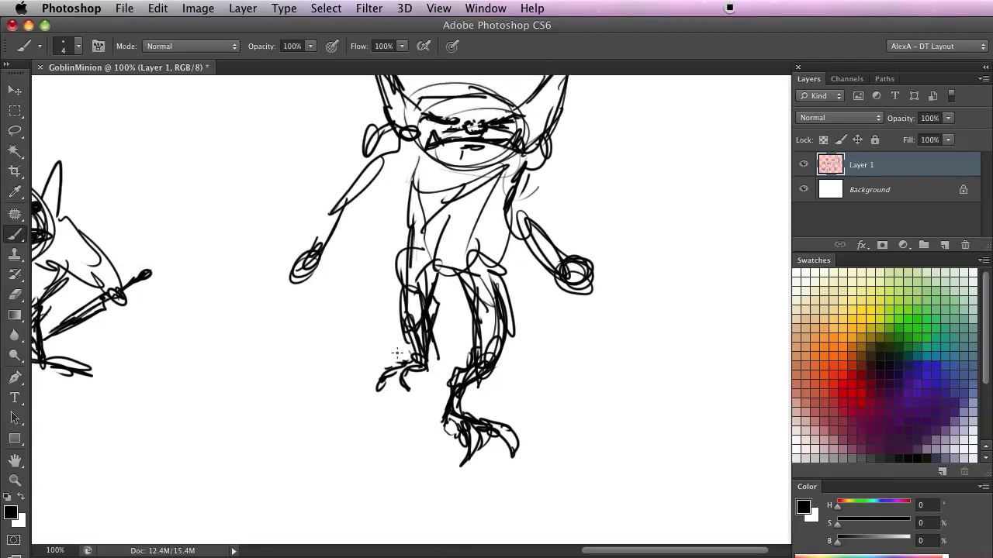
- Add a long, pointed toe to the tenth figure's back foot and darken the side of the torso above that leg
left_click_drag(365, 371, 395, 362)
left_click_drag(365, 394, 356, 412)
left_click_drag(395, 367, 396, 320)
left_click_drag(409, 275, 409, 306)
left_click_drag(396, 244, 398, 302)
mouse_move(402, 181)
left_mouse_down()
mouse_move(396, 259)
mouse_move(408, 226)
left_mouse_up()
left_click_drag(405, 196, 426, 180)
- Darken the contours of the tenth figure's front hip and thigh and the adjoining torso edge
left_click_drag(470, 208, 497, 263)
left_click_drag(473, 203, 494, 281)
mouse_move(433, 237)
left_mouse_down()
mouse_move(424, 220)
mouse_move(409, 311)
left_mouse_up()
left_click_drag(457, 252, 443, 292)
left_click_drag(470, 224, 445, 282)
- Bulk out the tenth figure's arms with heavier contours and add rounded shoulder and elbow joints
mouse_move(372, 224)
left_mouse_down()
mouse_move(382, 188)
mouse_move(334, 215)
left_mouse_up()
left_click_drag(356, 172, 280, 308)
left_click_drag(396, 318, 366, 357)
mouse_move(496, 342)
left_mouse_down()
mouse_move(452, 284)
mouse_move(465, 247)
left_mouse_up()
left_click_drag(434, 278, 457, 308)
left_click_drag(375, 311, 355, 292)
scroll(350, 356, "down", 5)
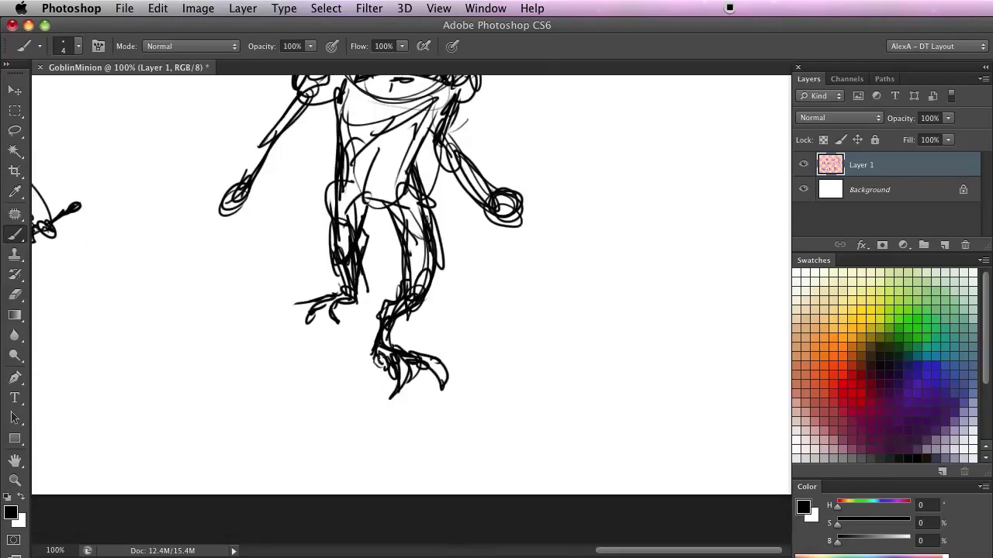
scroll(310, 316, "up", 2)
scroll(331, 248, "up", 3)
scroll(330, 249, "left", 3)
left_click_drag(363, 246, 373, 262)
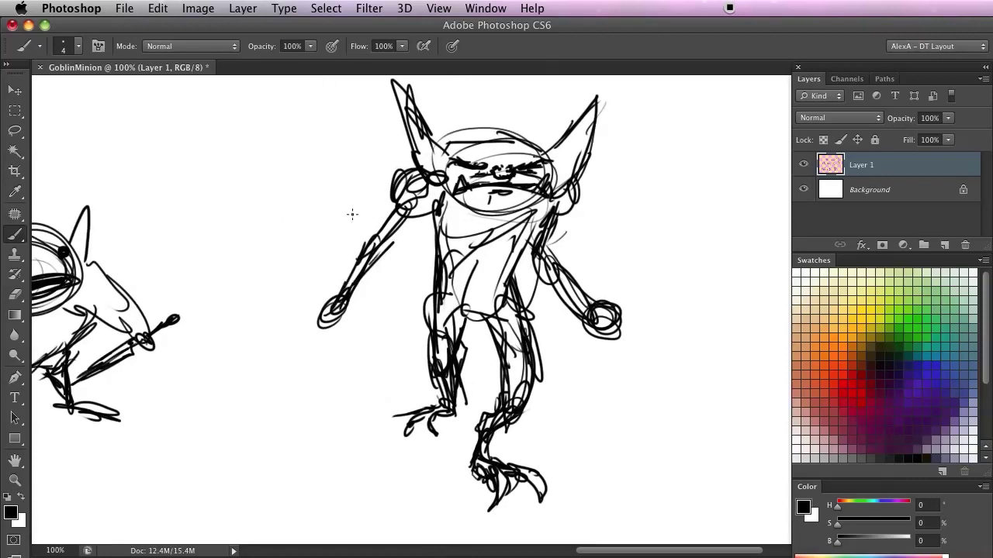
- Sketch a long, downward-pointing sword in the tenth figure's fist, with a slanted central line and a first blade edge
left_click_drag(307, 275, 345, 338)
mouse_move(310, 286)
left_mouse_down()
mouse_move(345, 340)
mouse_move(324, 306)
left_mouse_up()
left_click_drag(367, 361, 322, 293)
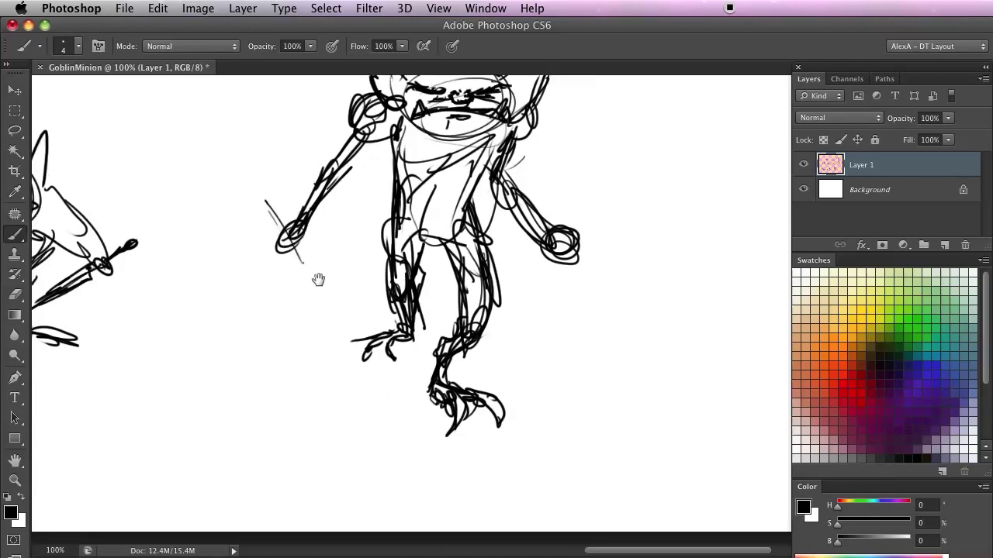
left_click_drag(261, 200, 334, 357)
left_click_drag(284, 231, 356, 411)
left_click_drag(328, 340, 359, 432)
mouse_move(298, 277)
left_mouse_down()
mouse_move(309, 269)
mouse_move(287, 272)
left_mouse_up()
- Complete the tenth figure's sword with a crossguard, a jagged tapering blade, and a handle ending in a dangling pommel
mouse_move(272, 258)
left_mouse_down()
mouse_move(307, 251)
mouse_move(327, 302)
left_mouse_up()
mouse_move(313, 286)
left_mouse_down()
mouse_move(341, 334)
mouse_move(329, 341)
left_mouse_up()
left_click_drag(326, 342, 361, 451)
left_click_drag(305, 311, 360, 427)
left_click_drag(310, 276, 307, 318)
mouse_move(298, 260)
left_mouse_down()
mouse_move(303, 292)
mouse_move(294, 303)
left_mouse_up()
left_click_drag(264, 237, 256, 260)
left_click_drag(268, 224, 284, 254)
- Review the whole sheet of goblin poses, comparing their silhouettes, builds and weapons
left_click(288, 381, "alt")
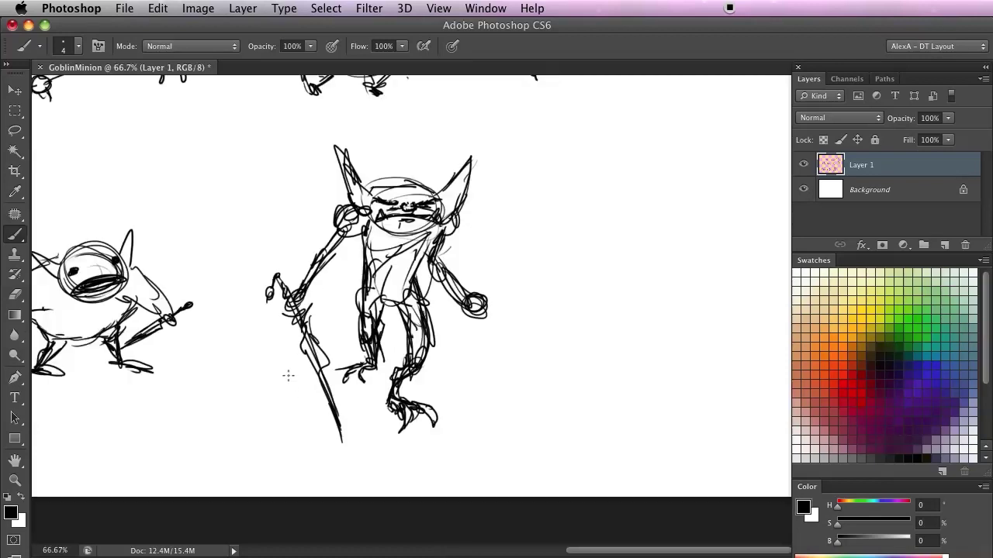
mouse_move(310, 401)
left_mouse_down()
mouse_move(262, 379)
mouse_move(278, 408)
mouse_move(406, 450)
left_mouse_up()
left_click(255, 358, "alt+super")
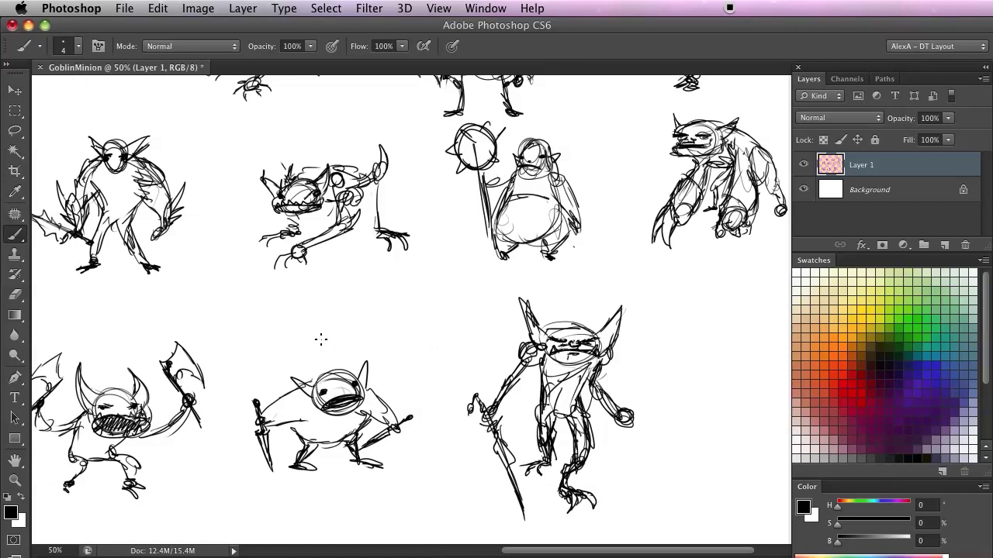
left_click_drag(291, 447, 293, 451)
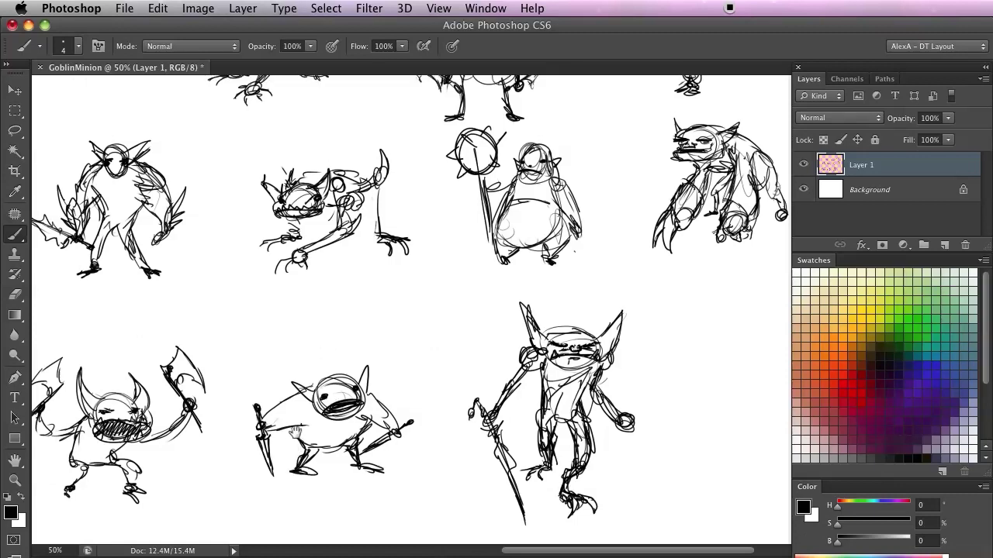
left_click(257, 377, "alt+super")
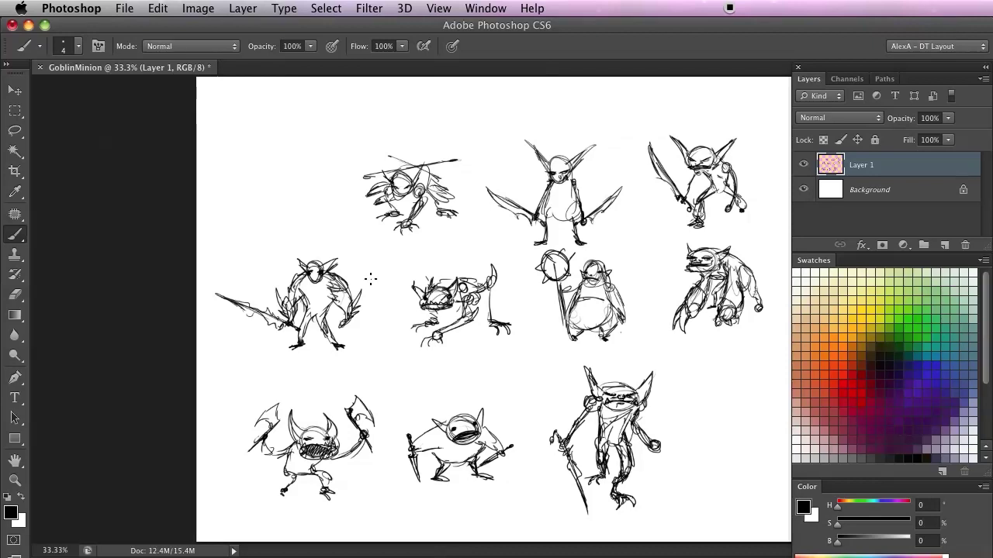
key("super+space")
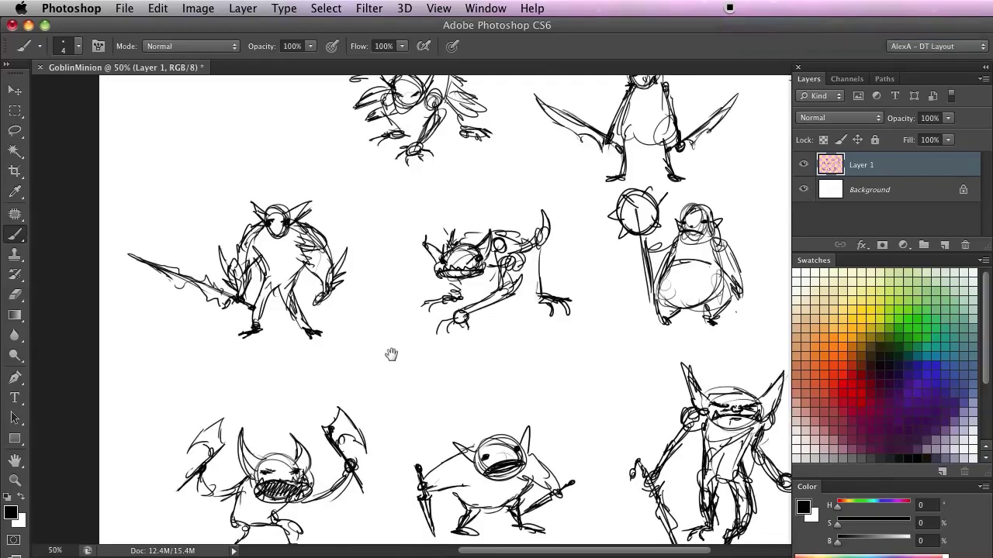